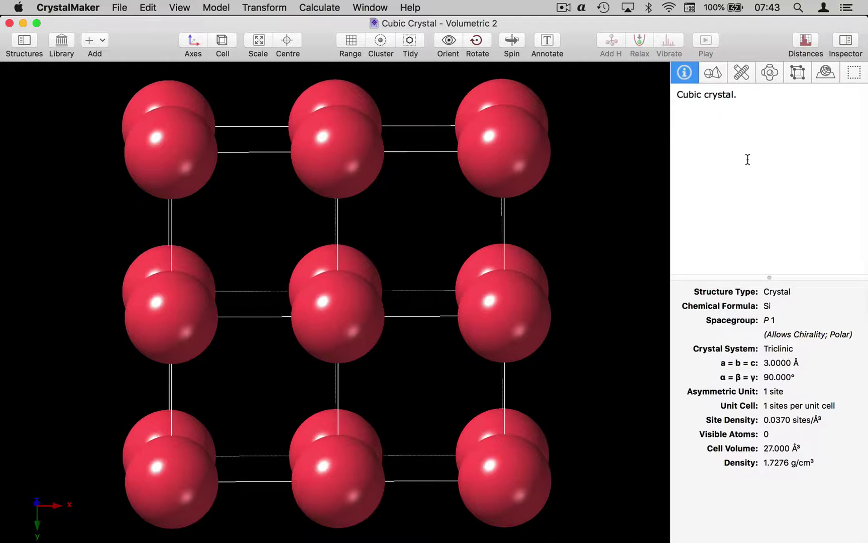
- Start a new Electron Density Map with resolution 2.99, keeping the 0.06 Å sampling interval
click(770, 72)
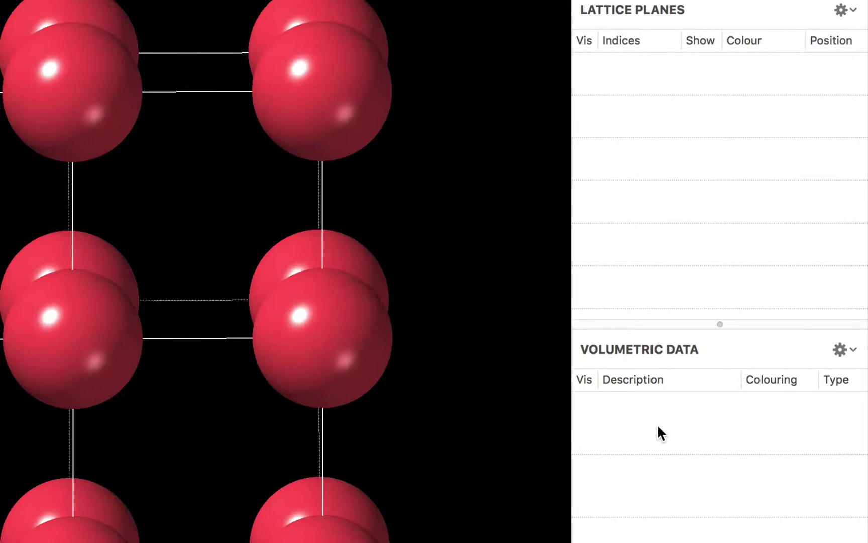
right_click(658, 427)
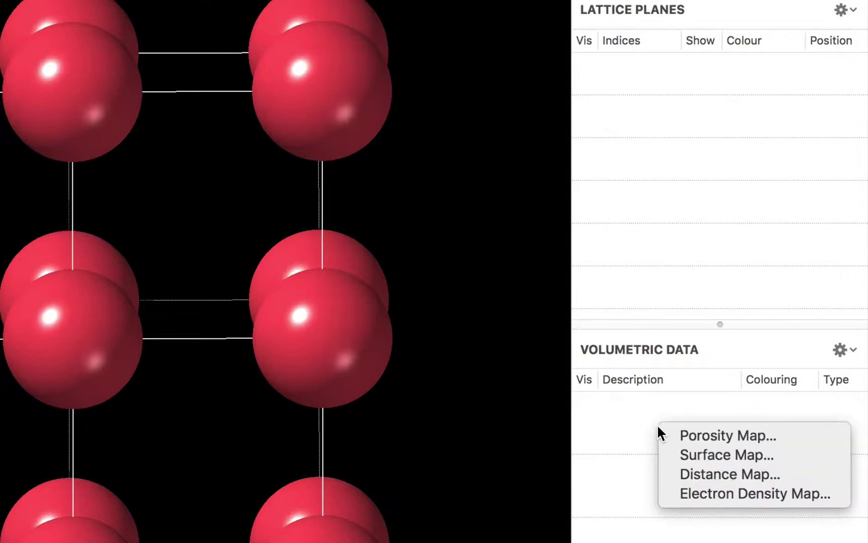
click(691, 487)
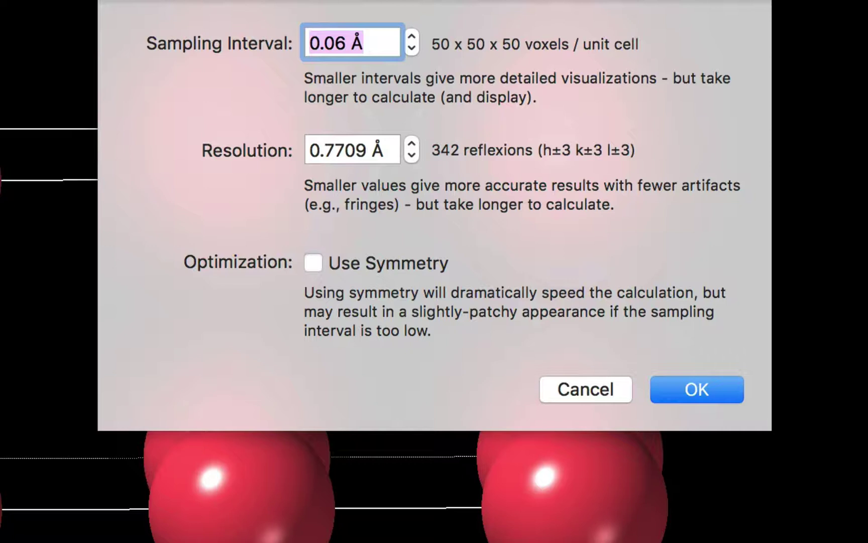
key(Tab)
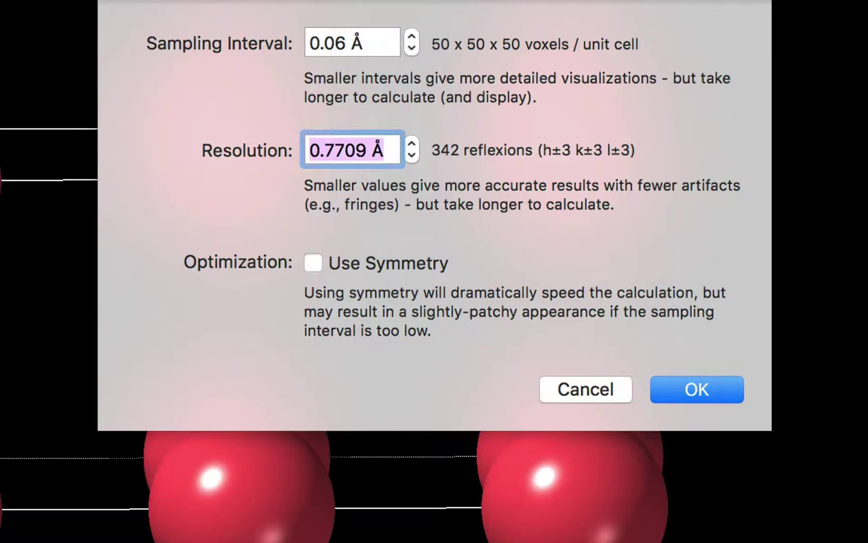
text(2.99)
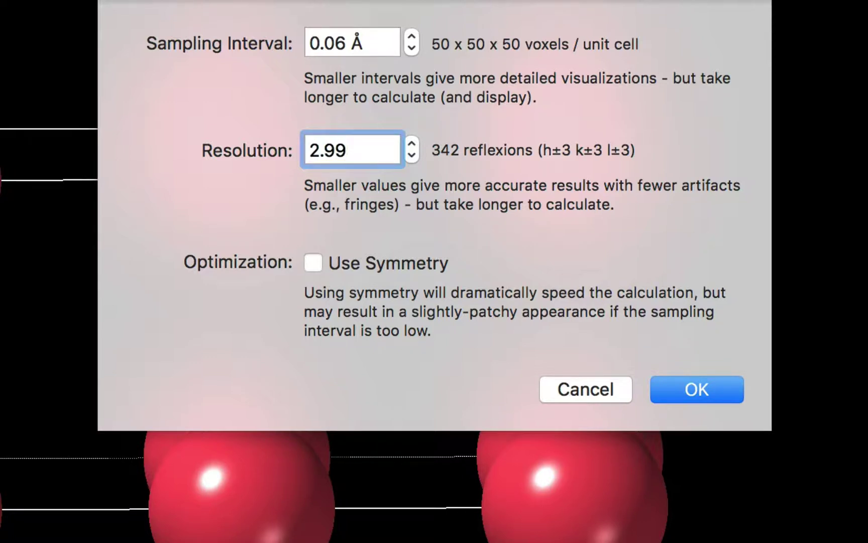
- Calculate the map, rotate the crystal into perspective, and shift the 0 0 1 plane to 0.01
click(687, 390)
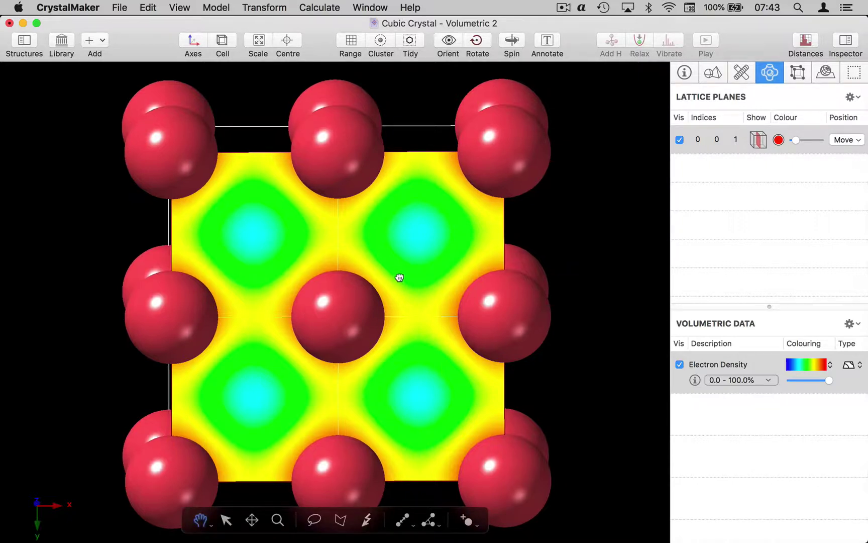
drag(399, 278, 633, 281)
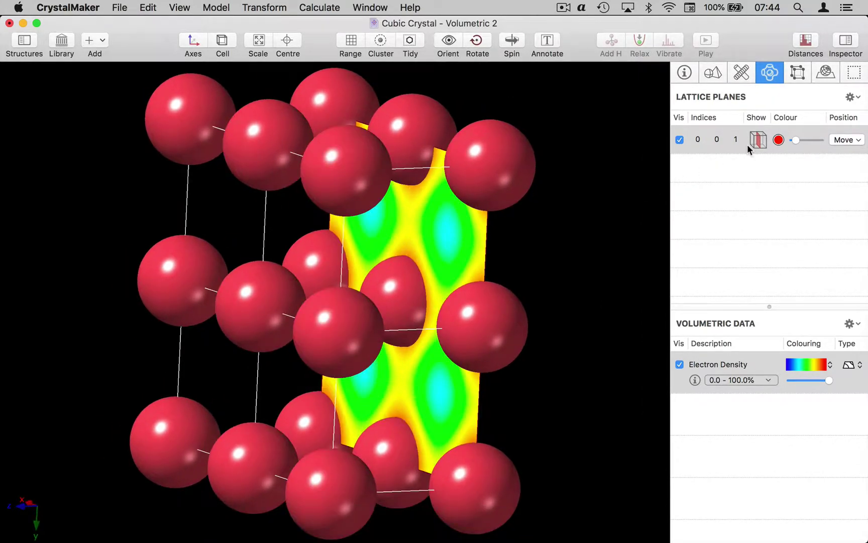
click(846, 140)
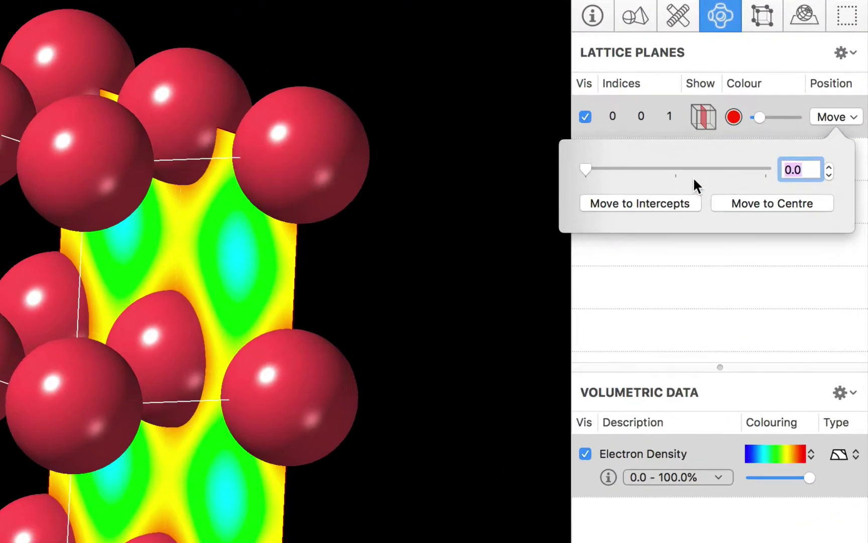
mouse_move(584, 170)
mouse_down()
mouse_move(762, 181)
mouse_move(582, 170)
mouse_up()
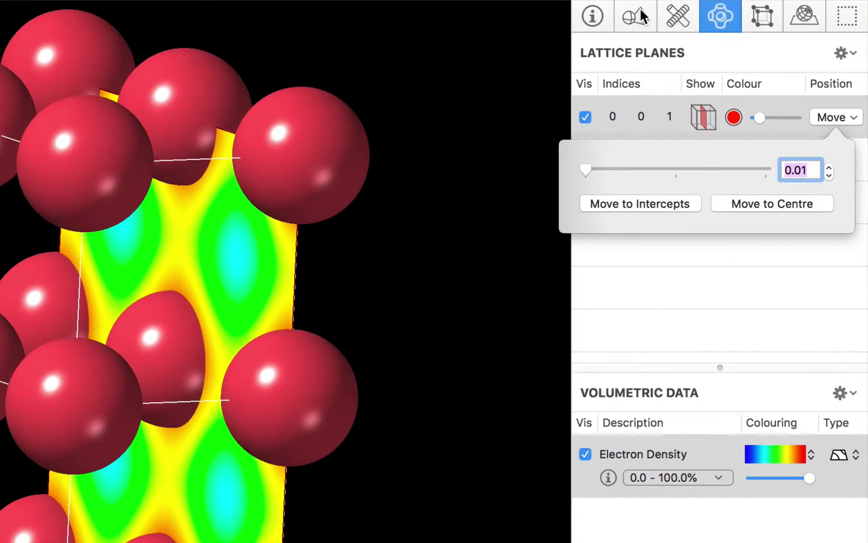
- Hide the Si atoms and add a second lattice plane with indices 0 1 0
click(640, 11)
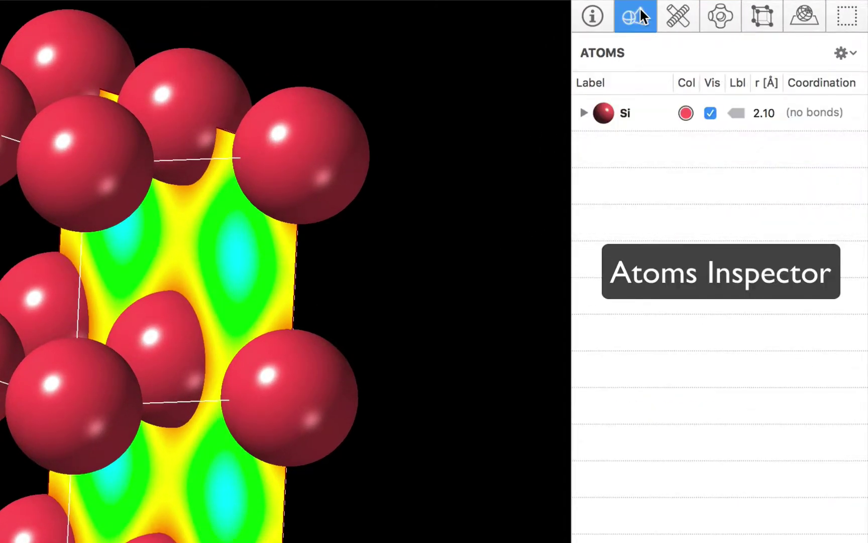
click(712, 115)
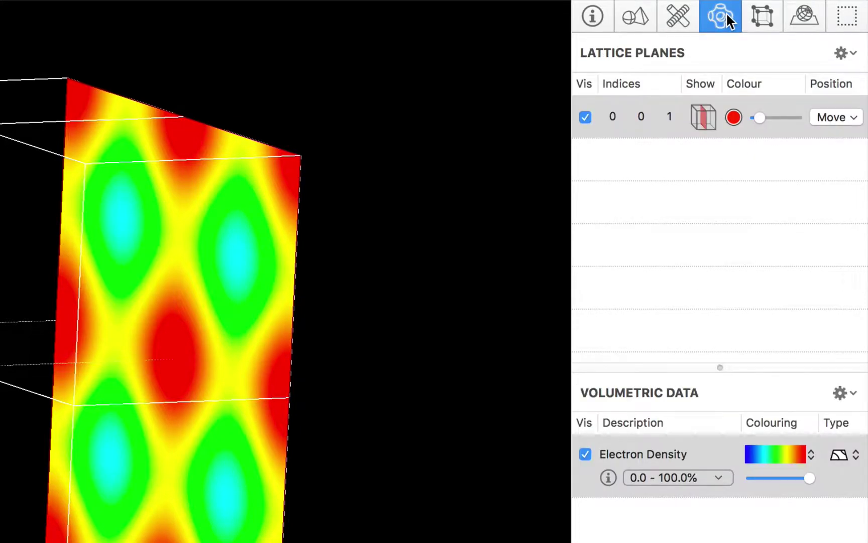
double_click(654, 163)
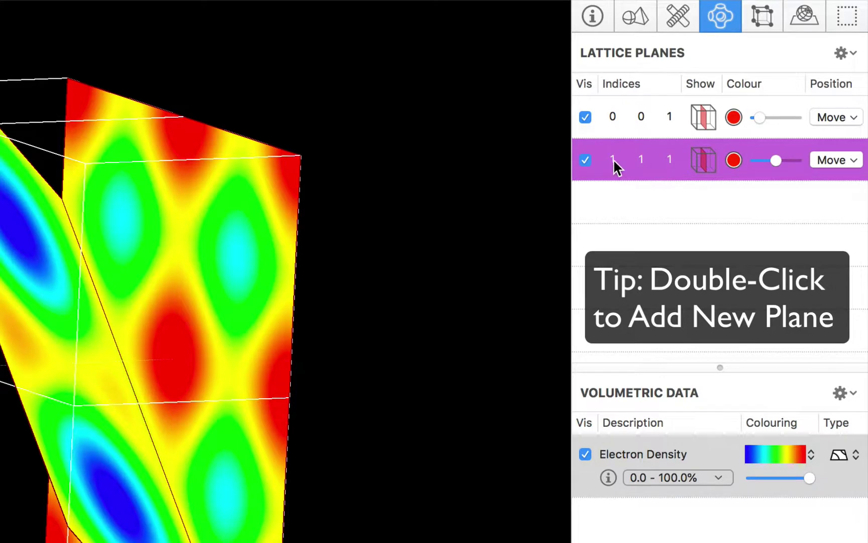
double_click(612, 160)
text(0)
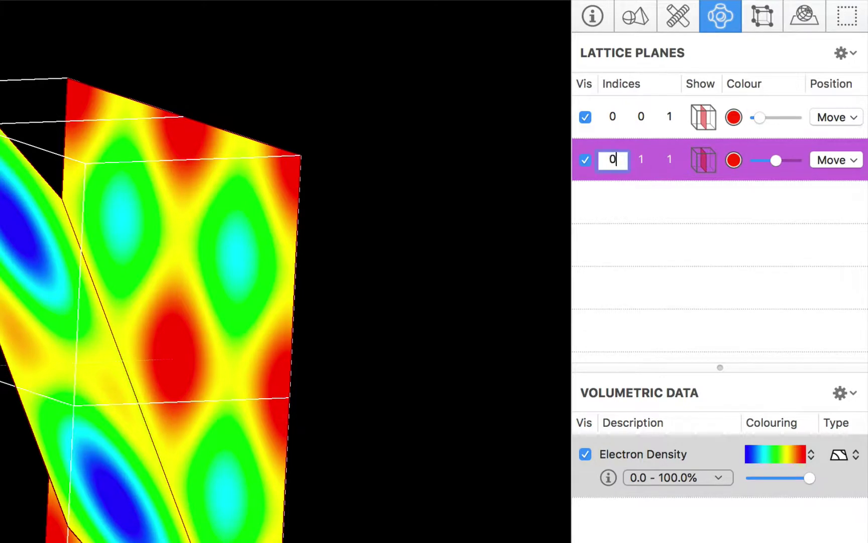
key(Tab)
key(Tab)
text(0)
key(Return)
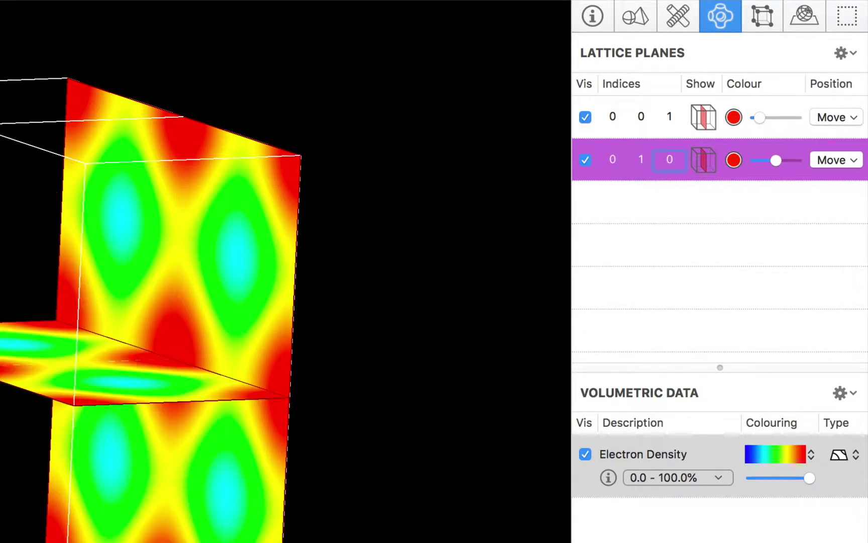
- Add a third lattice plane with indices 1 0 0
double_click(650, 198)
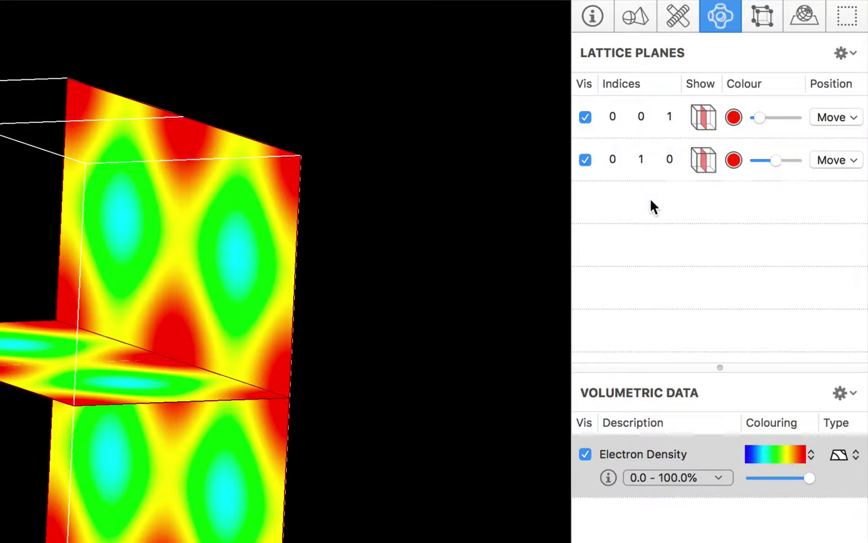
double_click(641, 203)
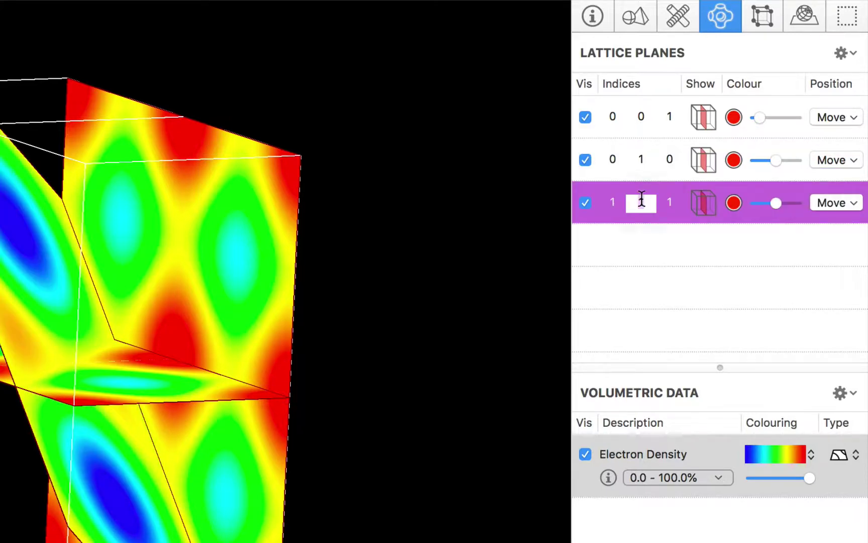
text(0)
key(Tab)
text(0)
key(Return)
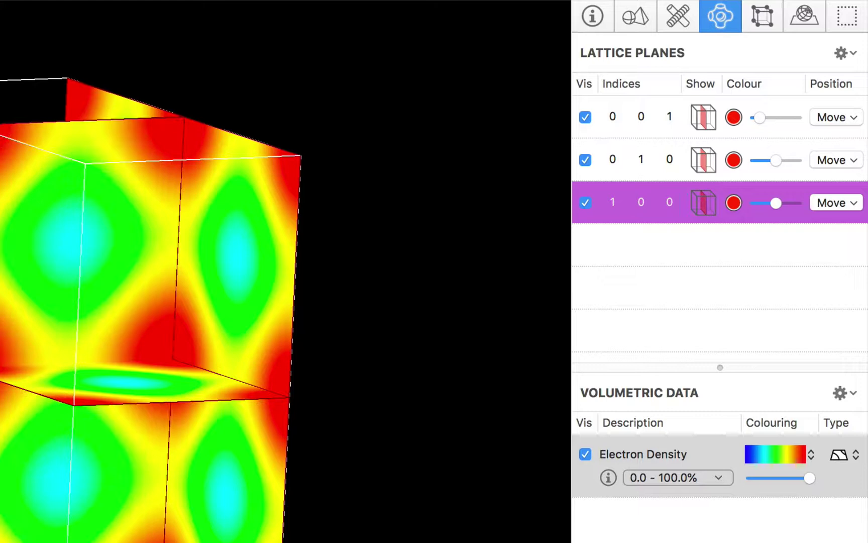
- Move the 0 0 1 plane to about 0.5 and rotate the model to show the intersecting planes
click(834, 117)
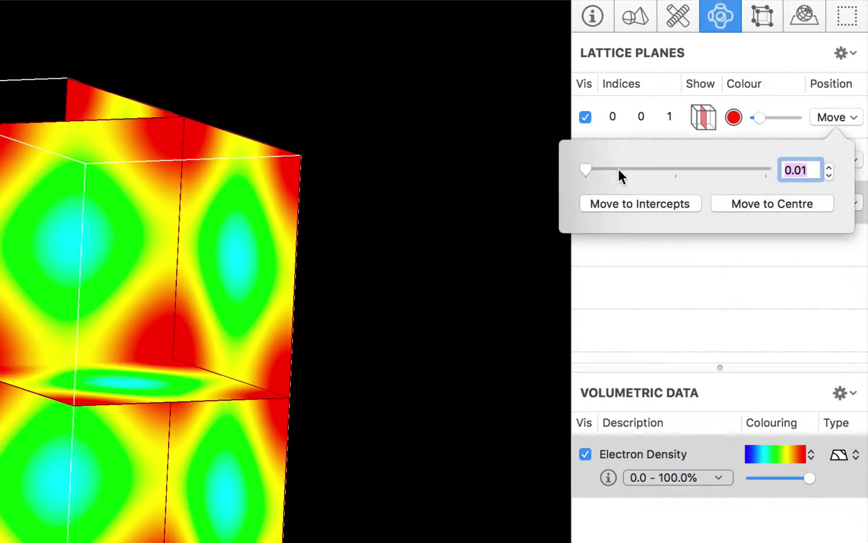
click(587, 167)
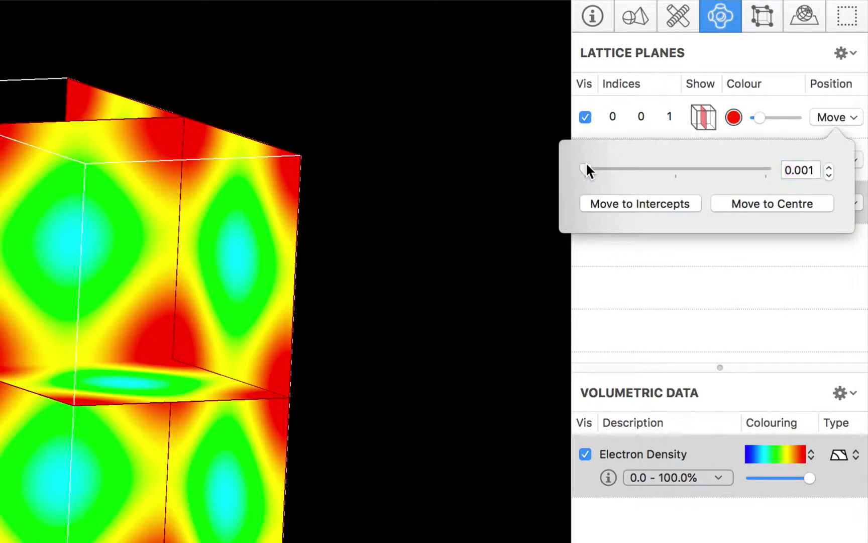
click(625, 171)
click(678, 178)
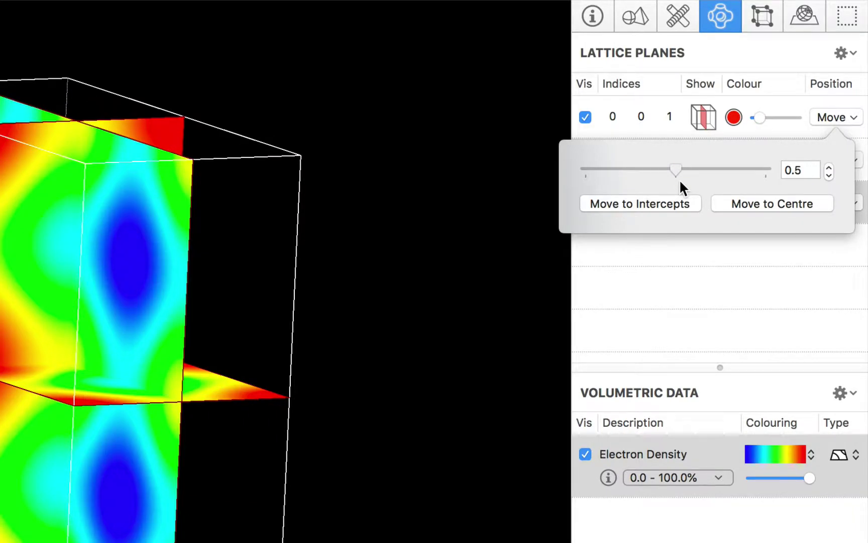
click(693, 170)
click(321, 214)
drag(253, 216, 0, 195)
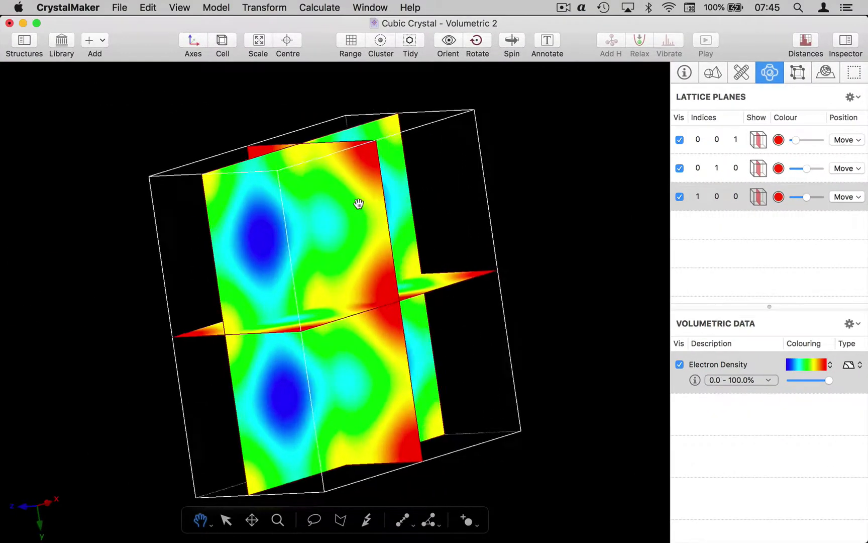
drag(288, 192, 360, 119)
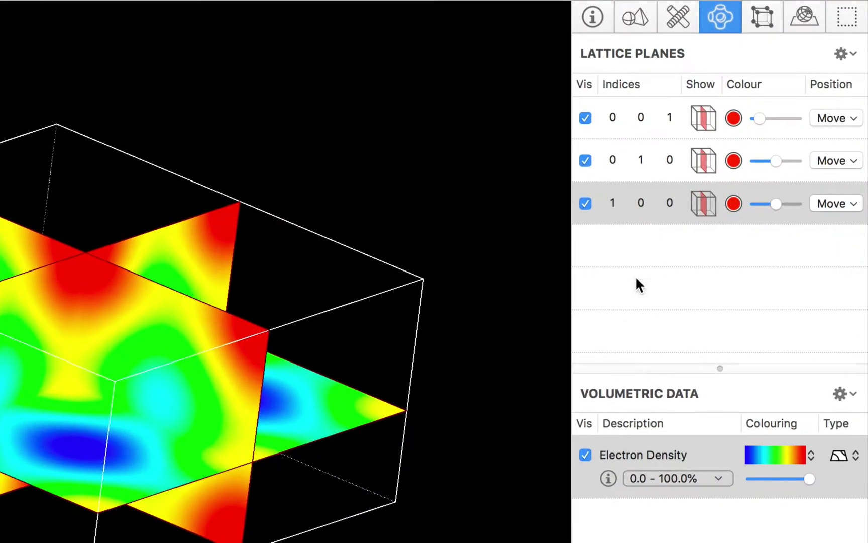
- Hide all three lattice planes and display the density as a Point Cloud (Gradient)
click(584, 203)
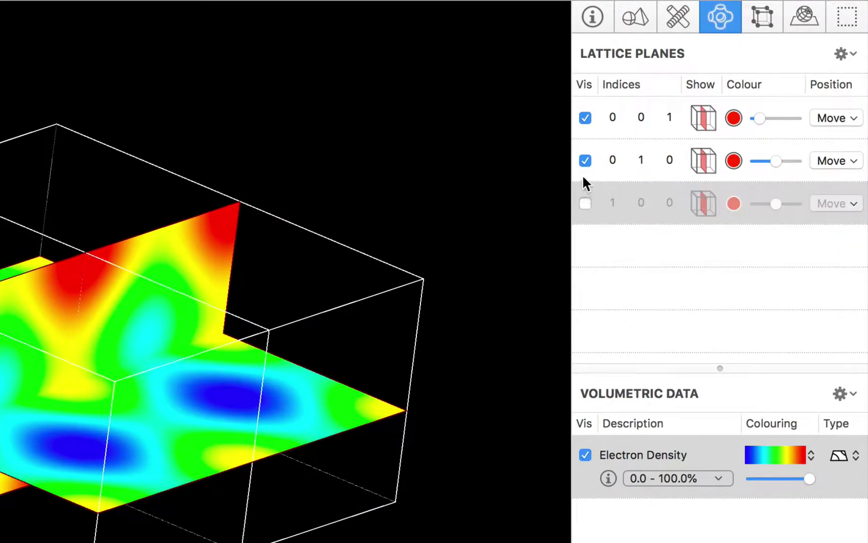
click(581, 157)
click(585, 118)
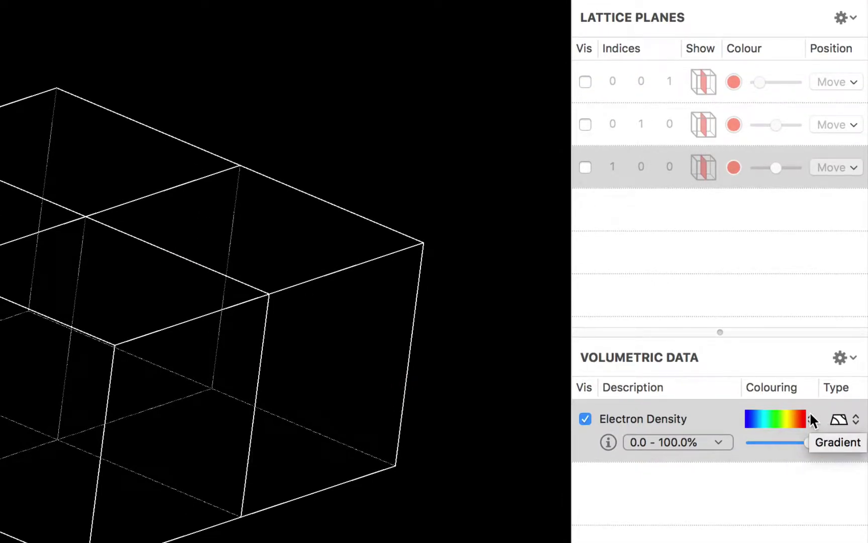
click(839, 420)
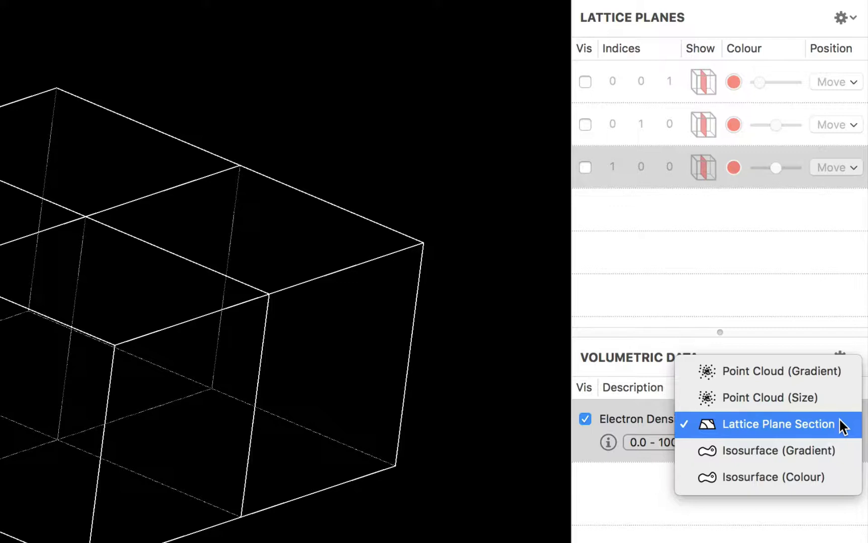
click(832, 373)
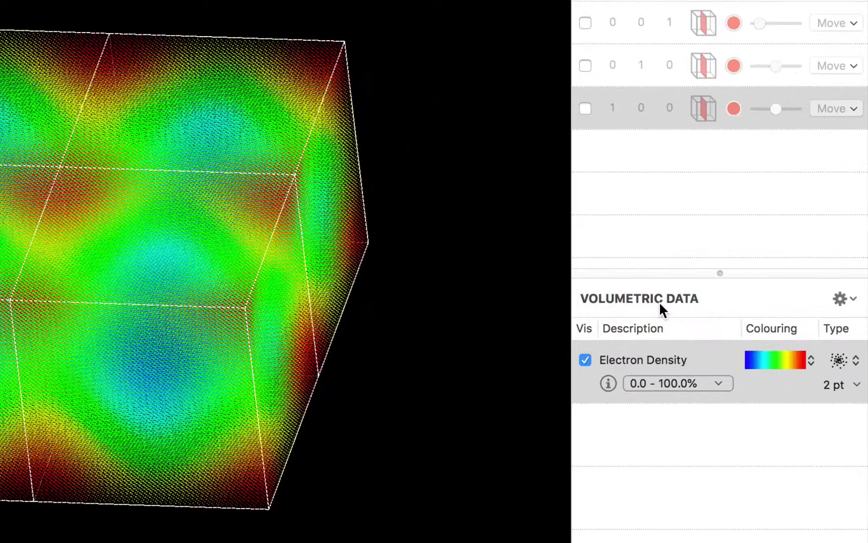
- Preview blue-white-red colouring, revert to rainbow, turn the cube face-on, and choose Point Cloud (Size)
click(806, 371)
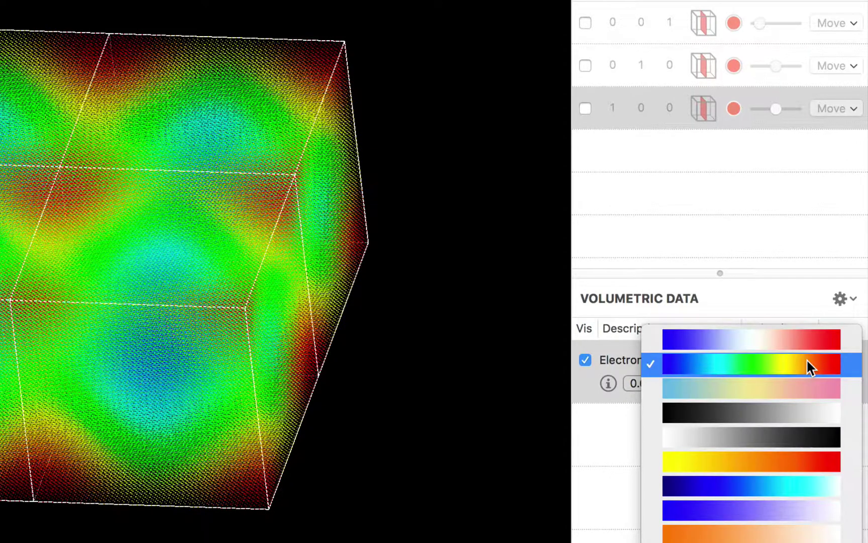
click(807, 340)
drag(426, 322, 459, 289)
click(773, 362)
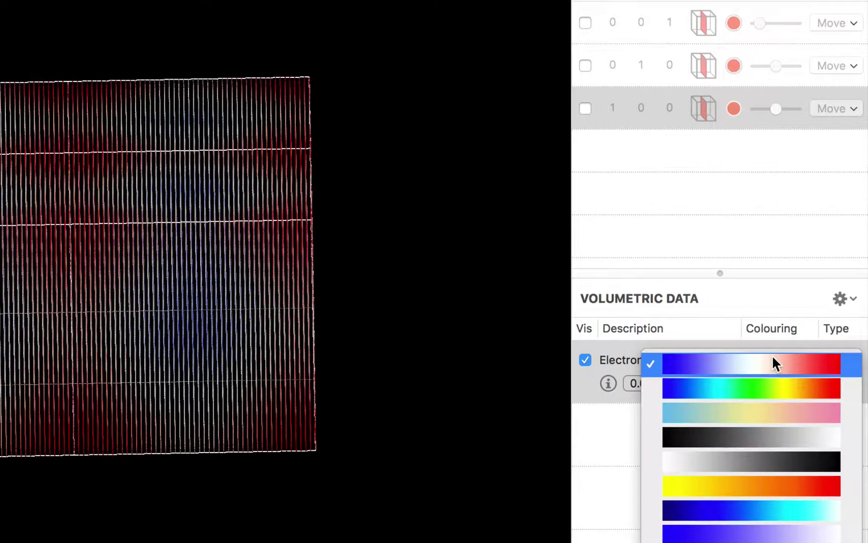
click(773, 388)
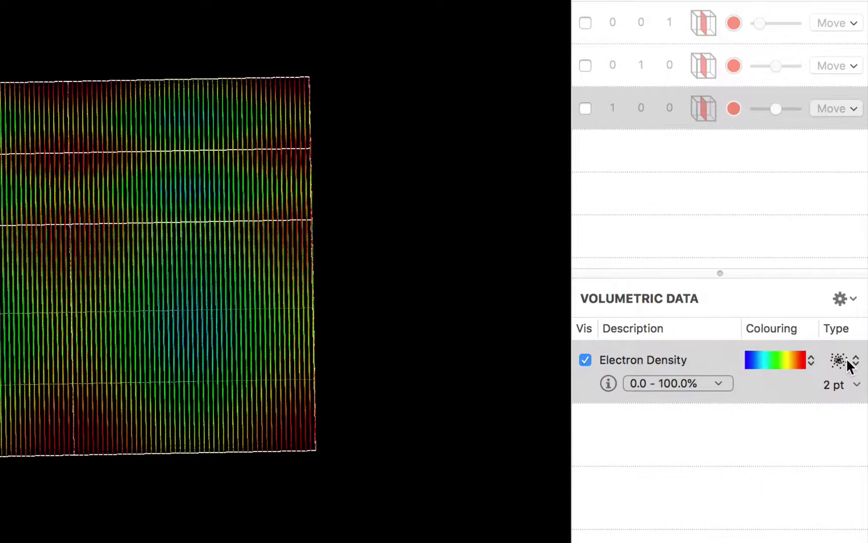
click(848, 361)
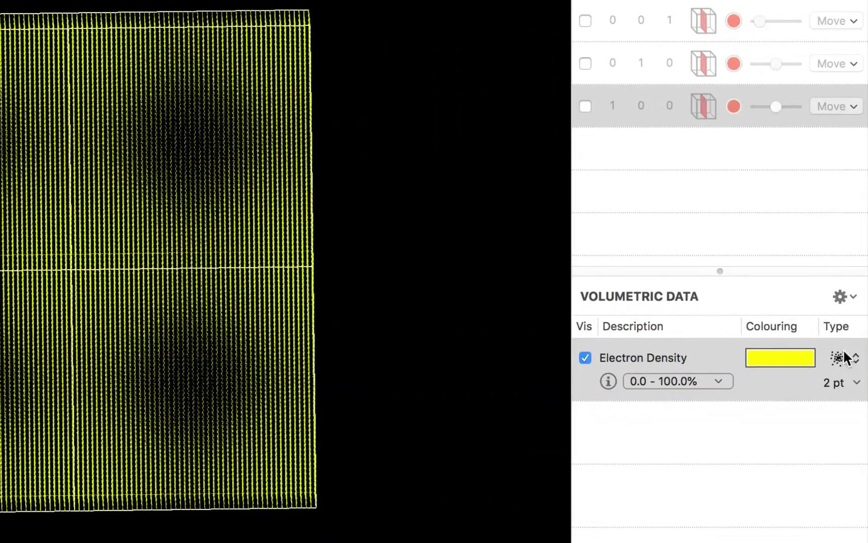
click(844, 359)
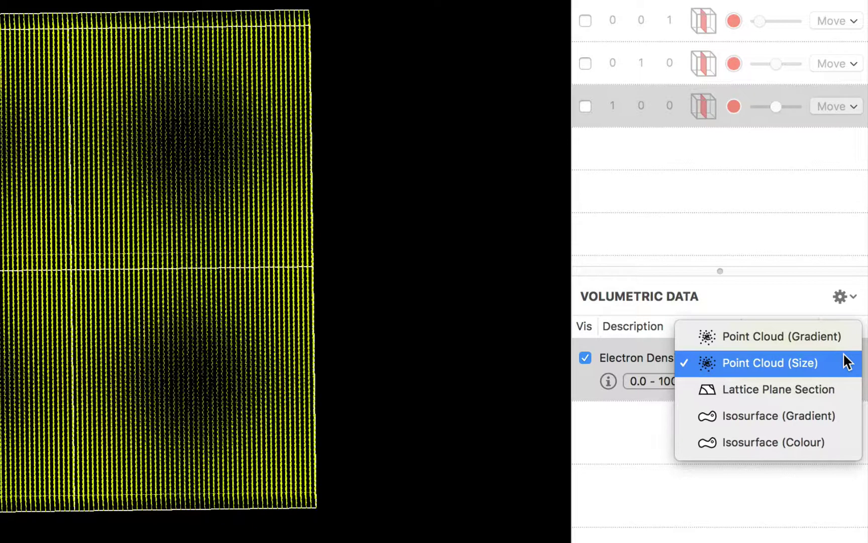
- Switch the density display type to Isosurface (Gradient)
click(830, 416)
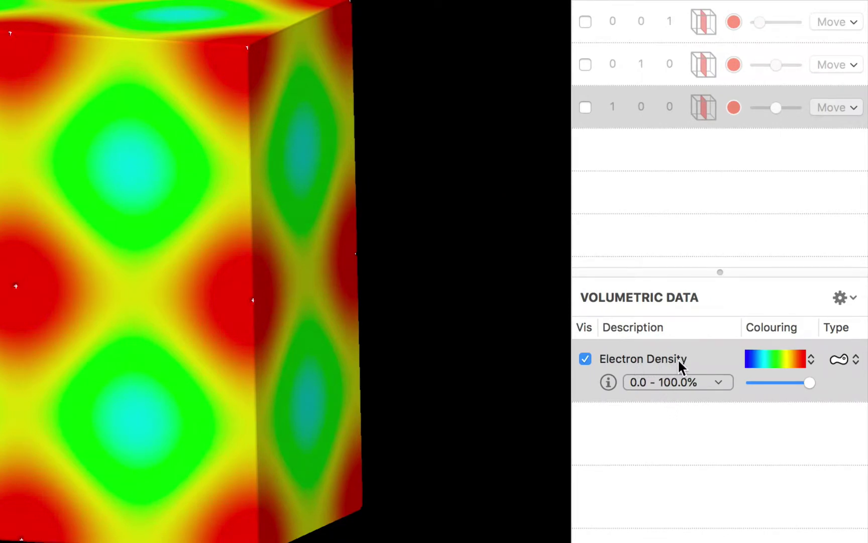
- Drag the data range handles, raising the minimum to about 50.76% and lowering the maximum
click(660, 380)
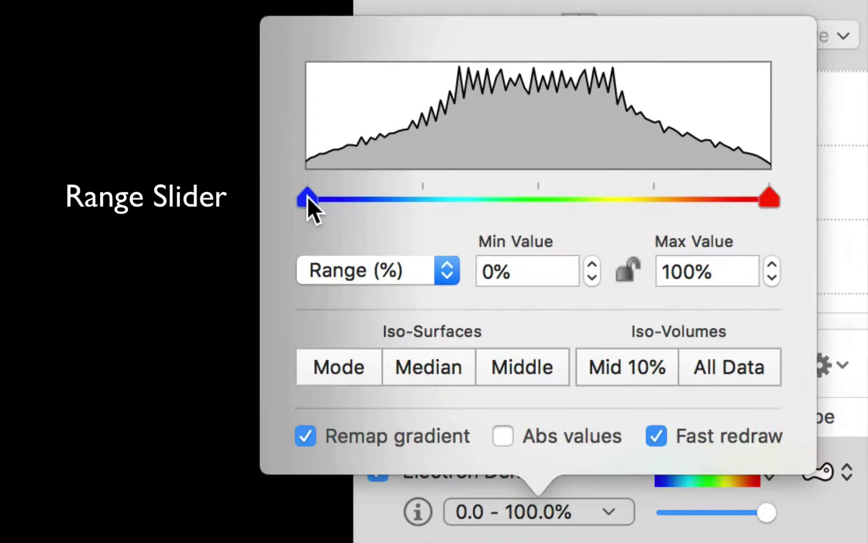
drag(307, 196, 462, 197)
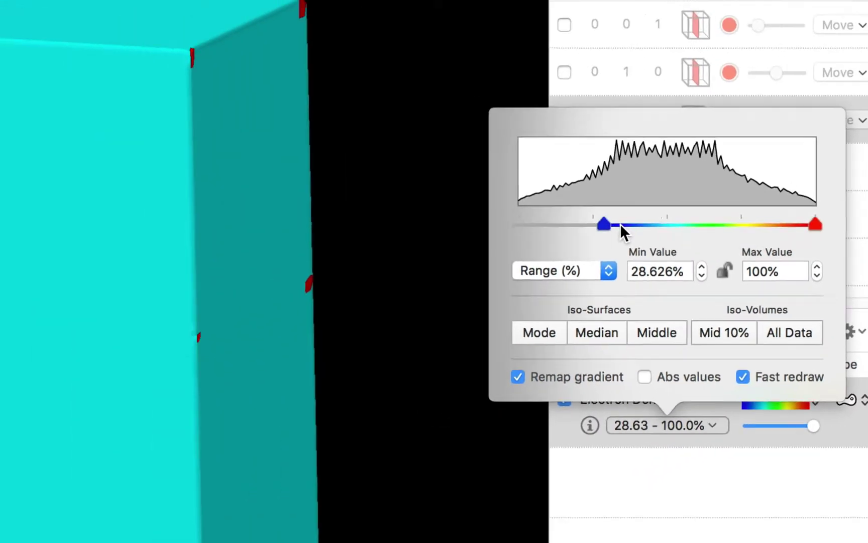
drag(621, 225, 668, 226)
drag(733, 237, 736, 238)
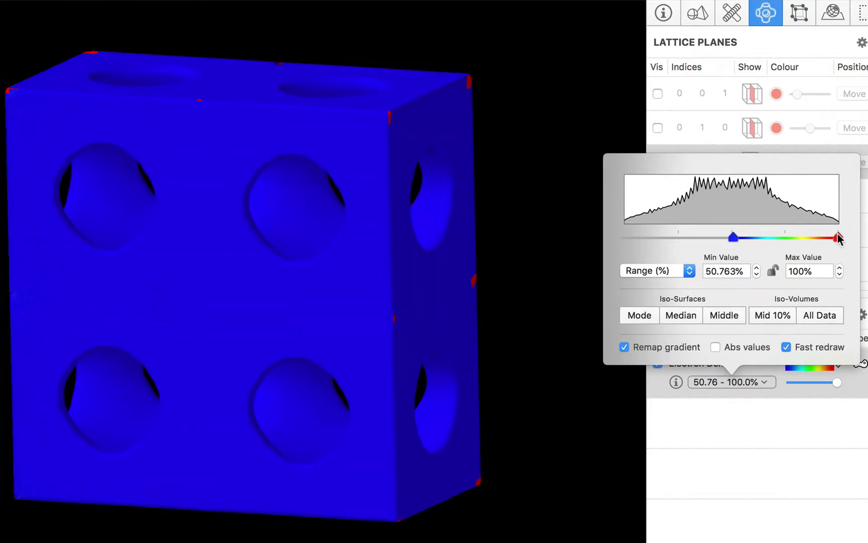
drag(834, 237, 753, 236)
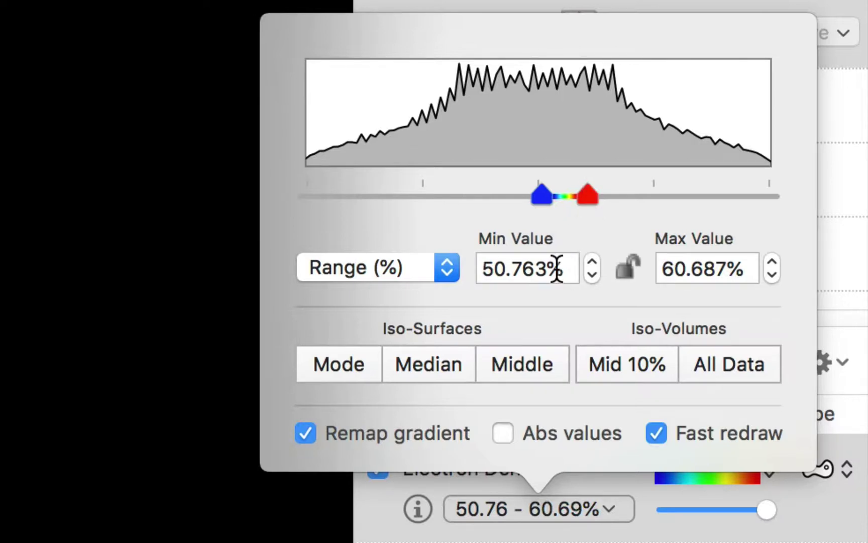
- View the range in raw values, return to percentages, and enter minimum 40% and maximum 60%
click(415, 268)
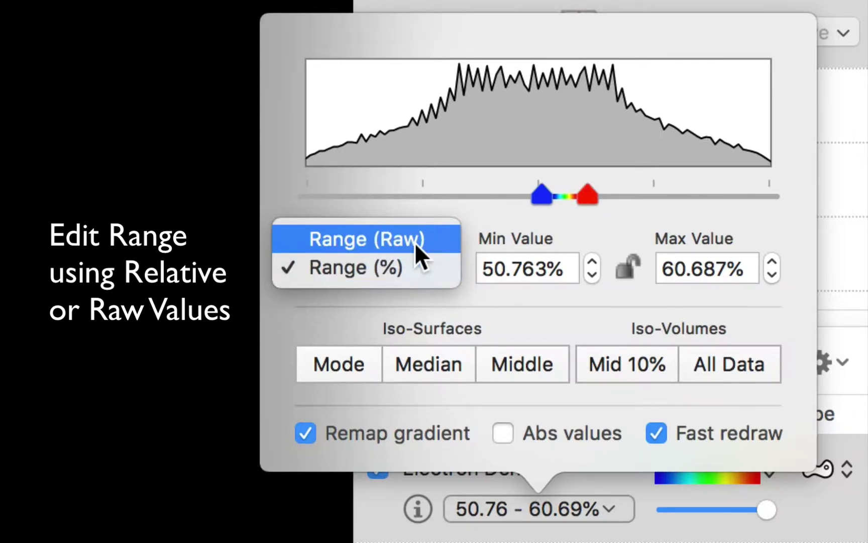
click(415, 242)
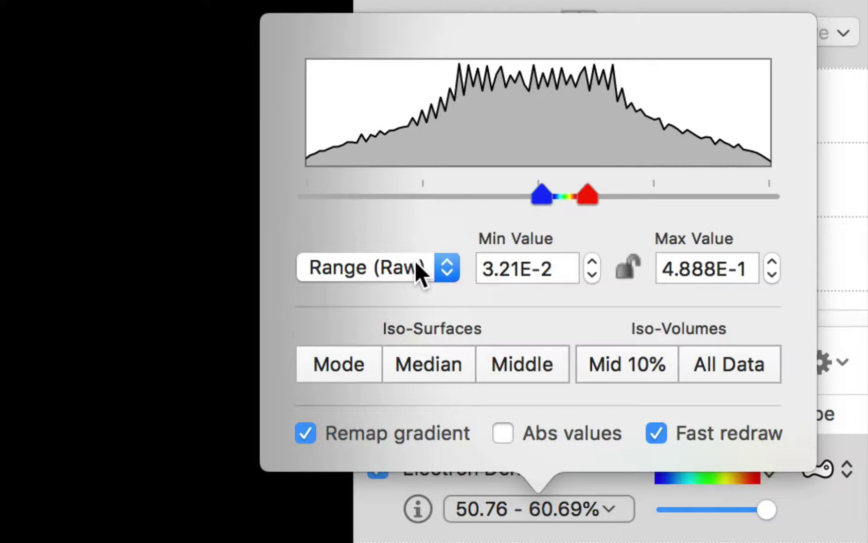
click(414, 263)
click(418, 292)
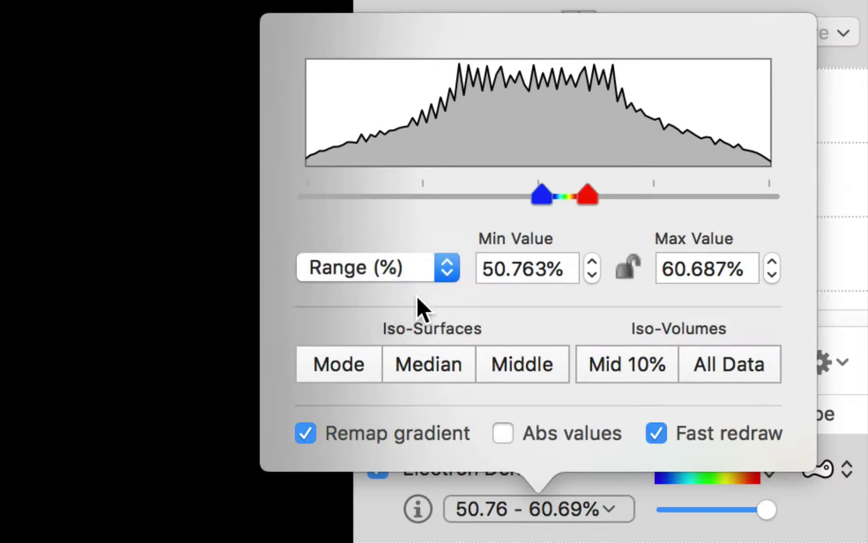
click(548, 266)
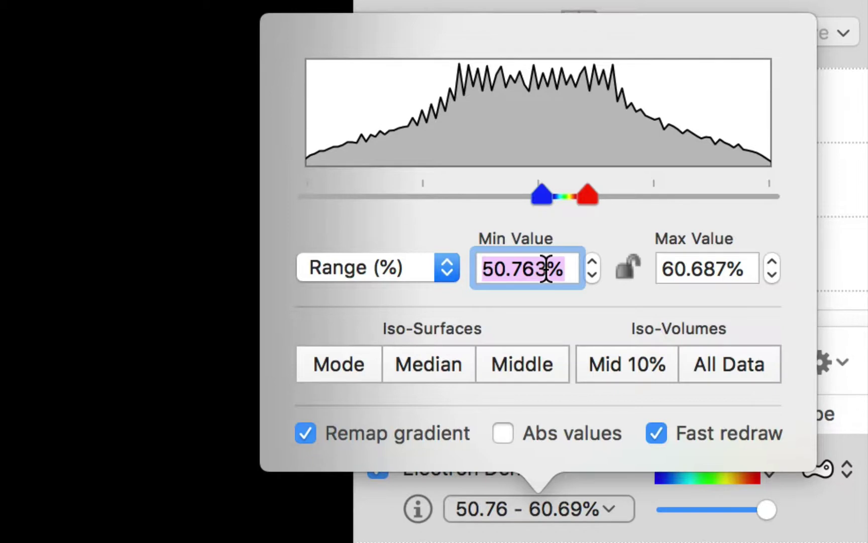
text(40)
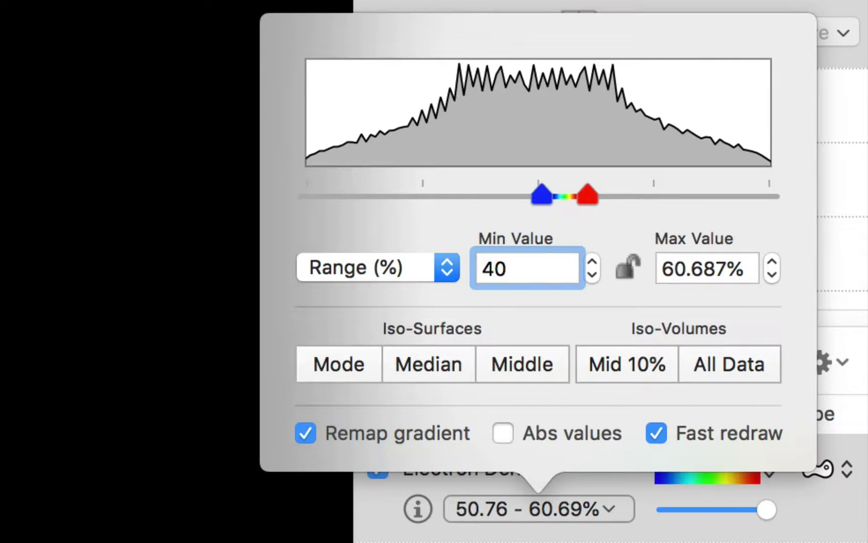
key(Tab)
text(60)
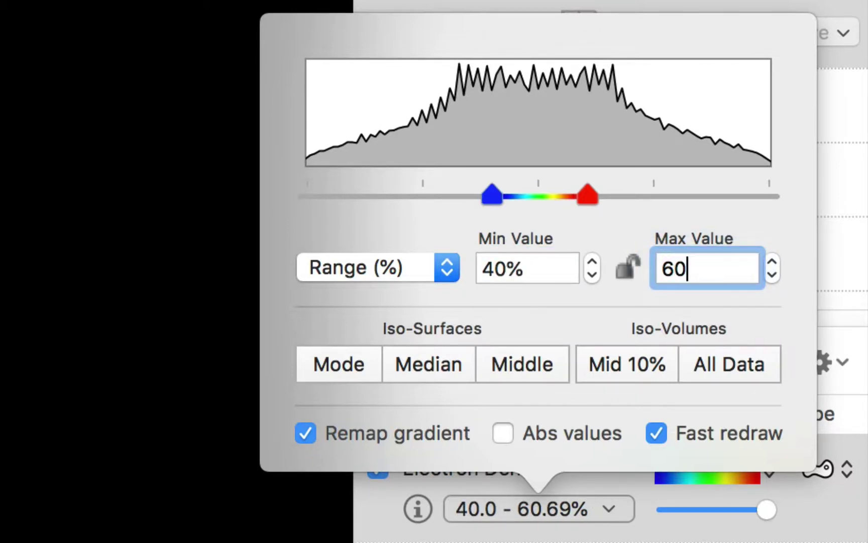
key(Return)
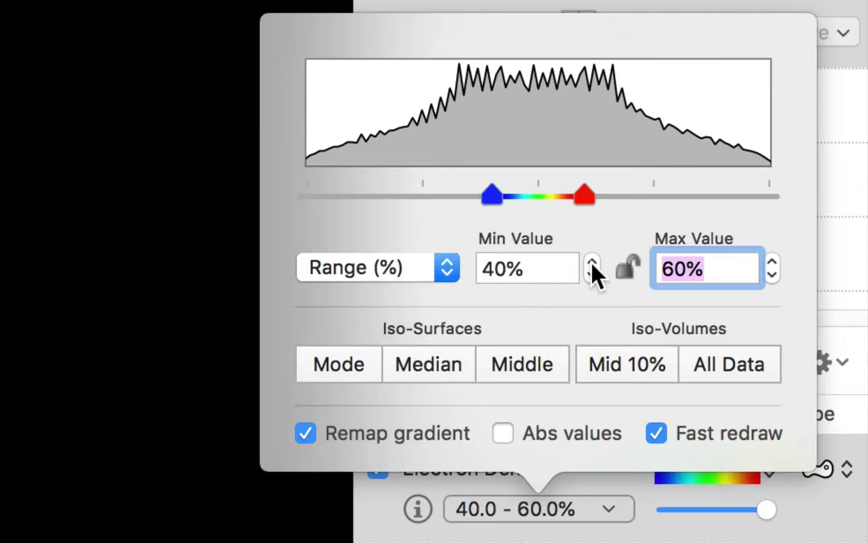
- Lock the 20% interval width and shift it upward to 41.645%–61.645%
click(626, 266)
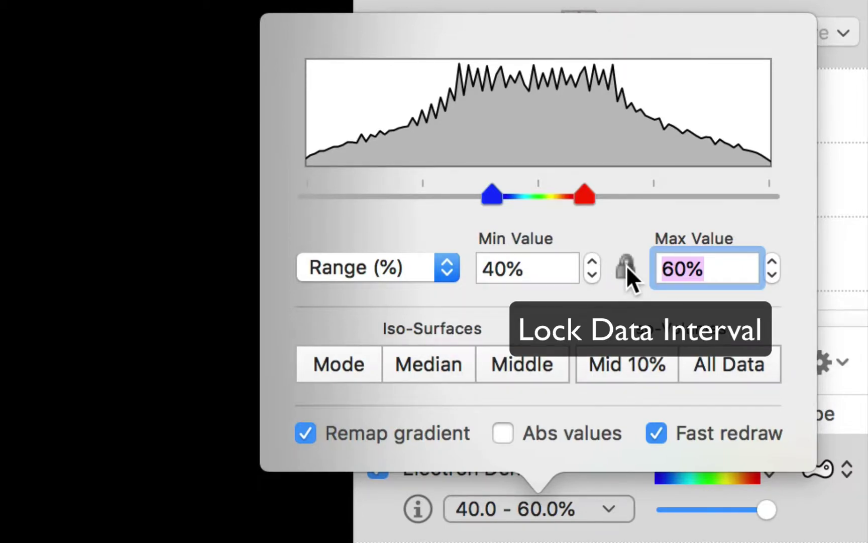
click(772, 261)
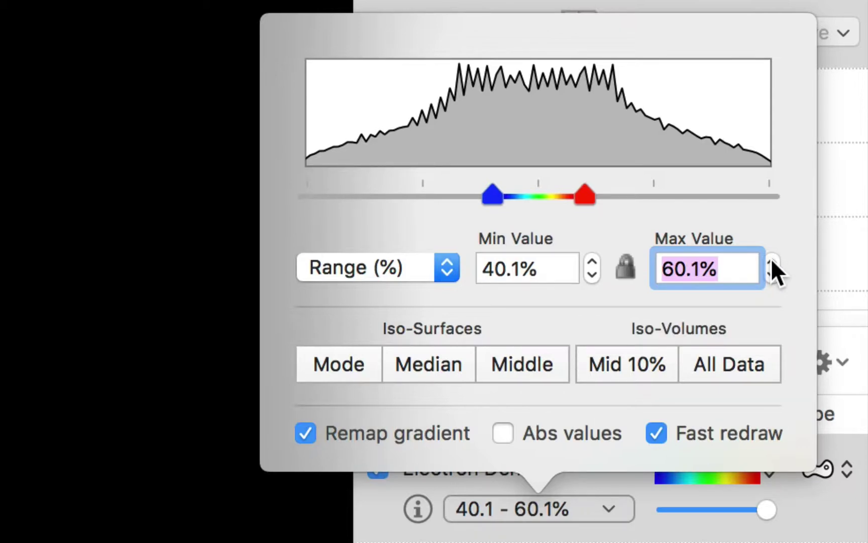
click(773, 262)
click(772, 261)
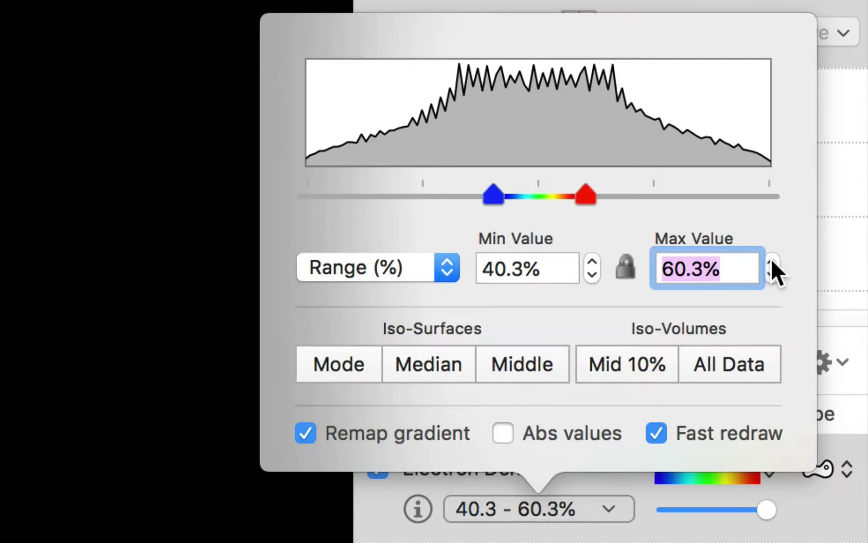
click(772, 260)
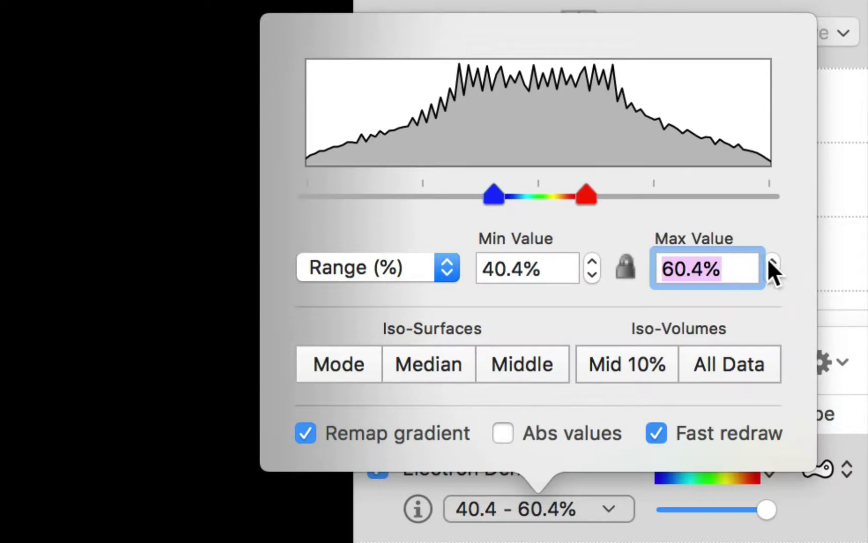
click(768, 260)
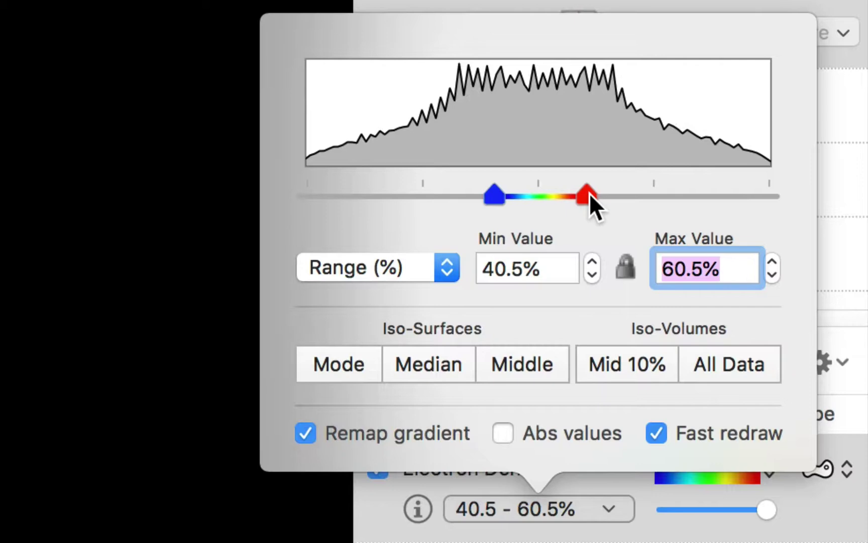
drag(589, 192, 621, 193)
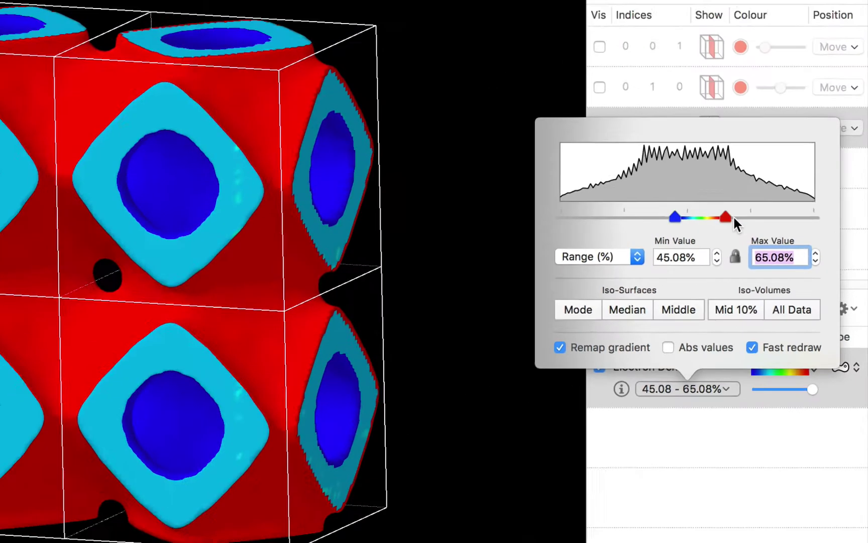
mouse_move(734, 217)
mouse_down()
mouse_move(764, 229)
mouse_move(704, 225)
mouse_move(770, 224)
mouse_move(749, 227)
mouse_up()
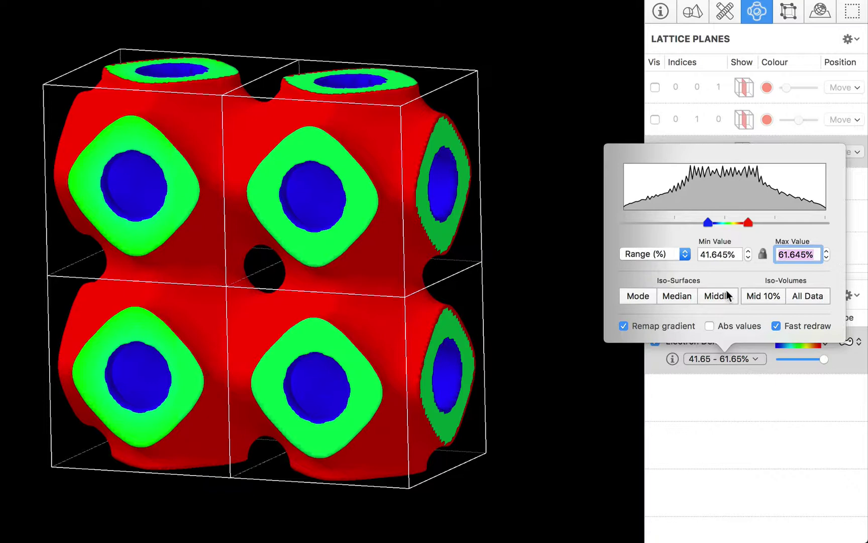
- Lower the iso-level to about 43%, then raise it to 55.799%
click(679, 296)
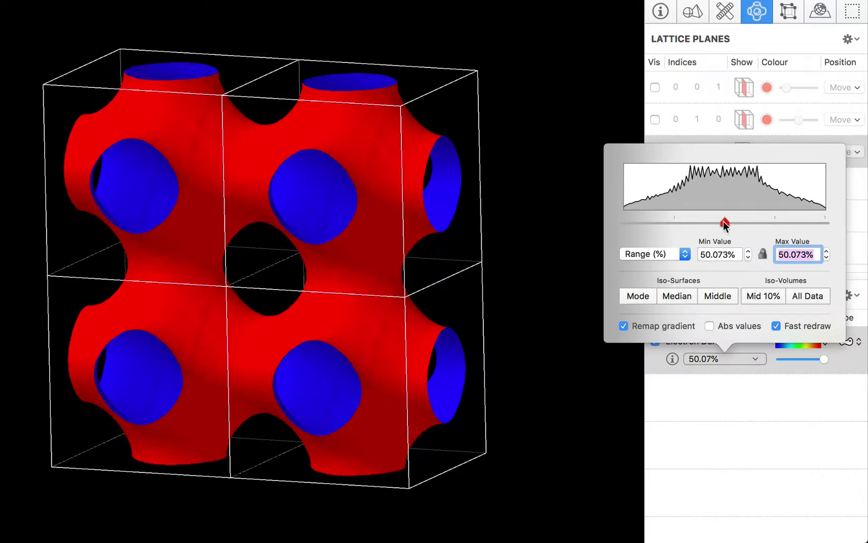
mouse_move(721, 221)
mouse_down()
mouse_move(634, 221)
mouse_move(798, 221)
mouse_move(692, 221)
mouse_move(722, 223)
mouse_up()
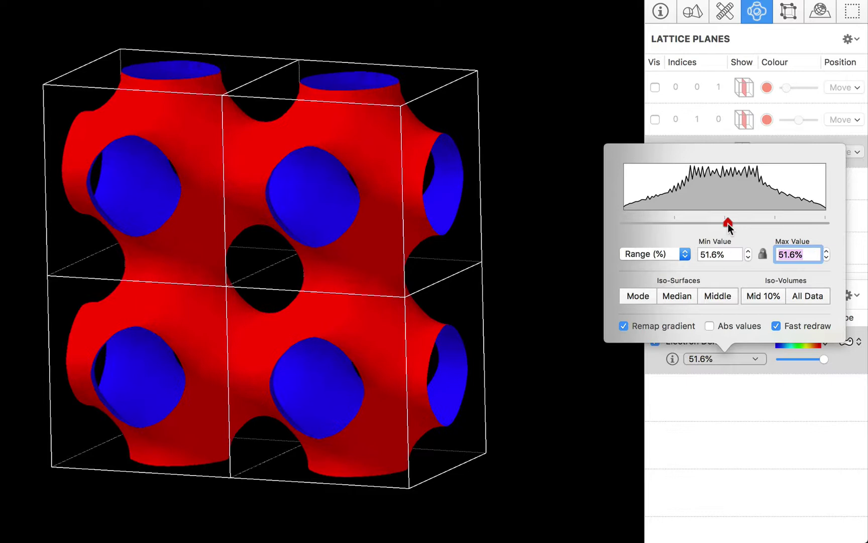
drag(728, 223, 734, 224)
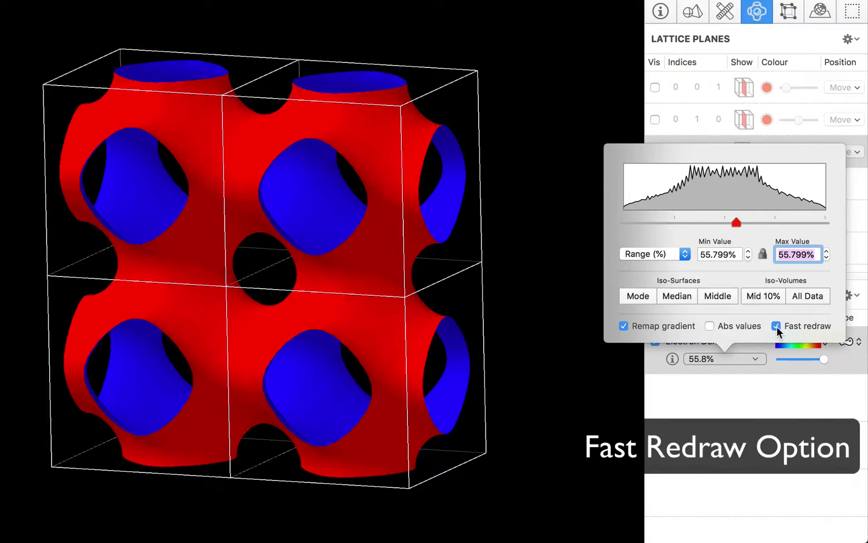
mouse_move(776, 326)
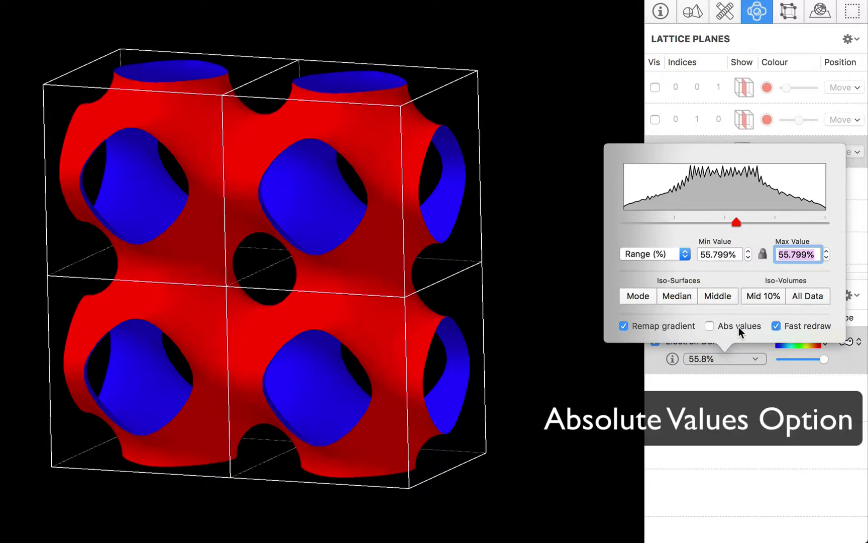
mouse_move(740, 332)
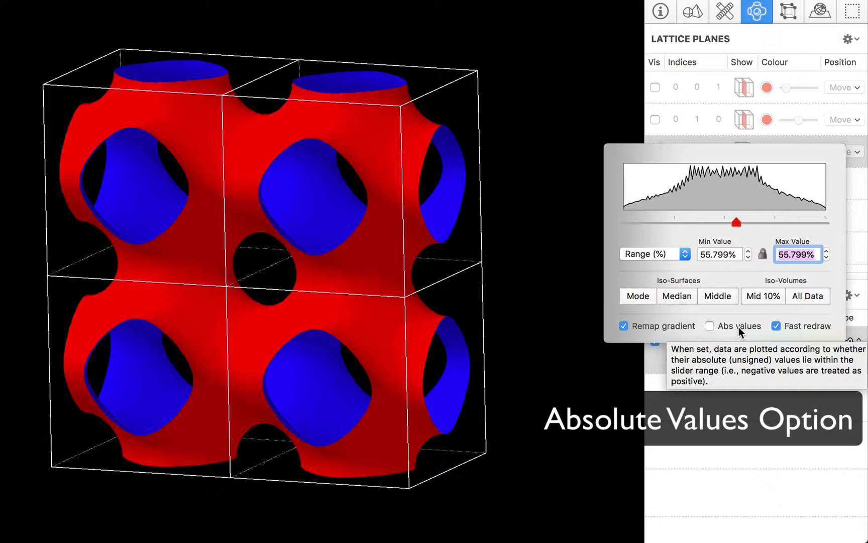
- Switch the Electron Density type to Isosurface (Colour), with red outer and yellow inner surfaces
click(739, 375)
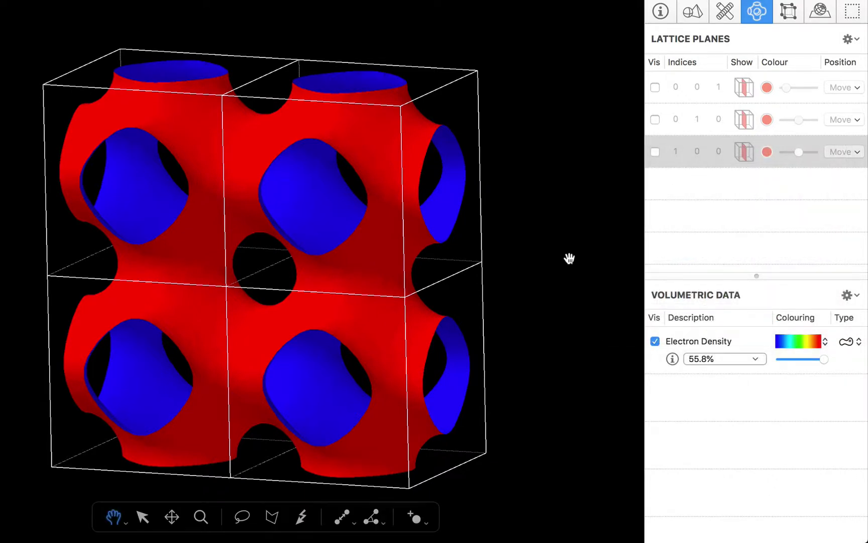
click(799, 341)
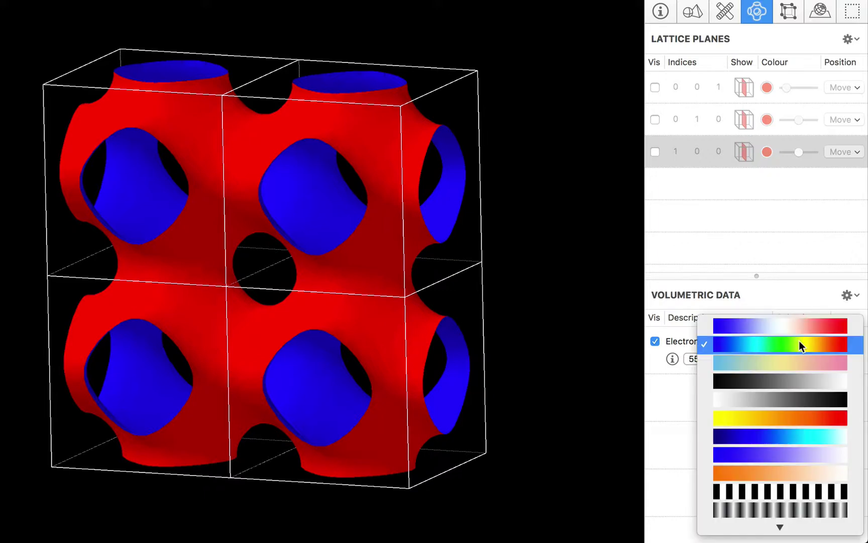
click(664, 358)
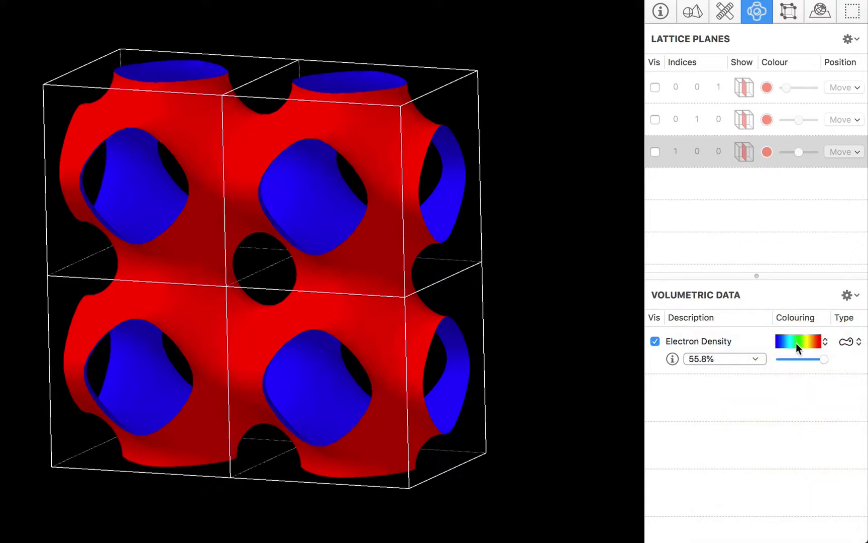
click(848, 342)
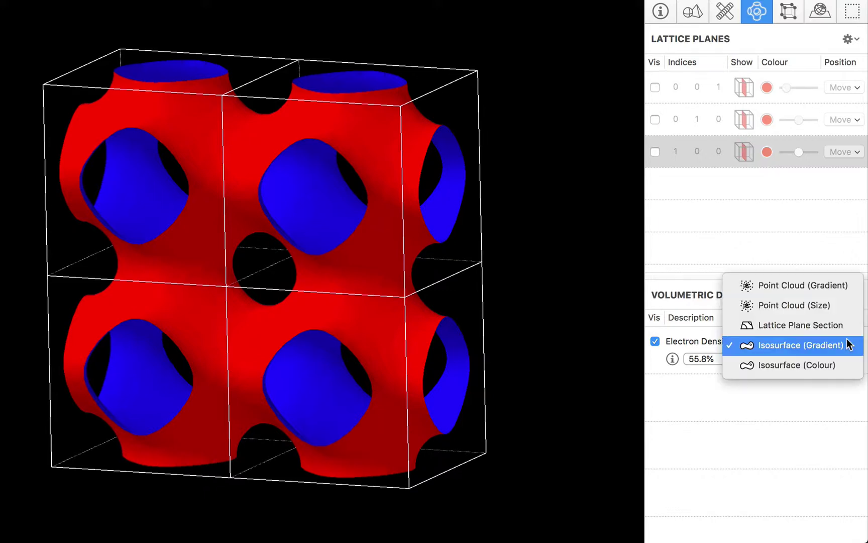
click(831, 369)
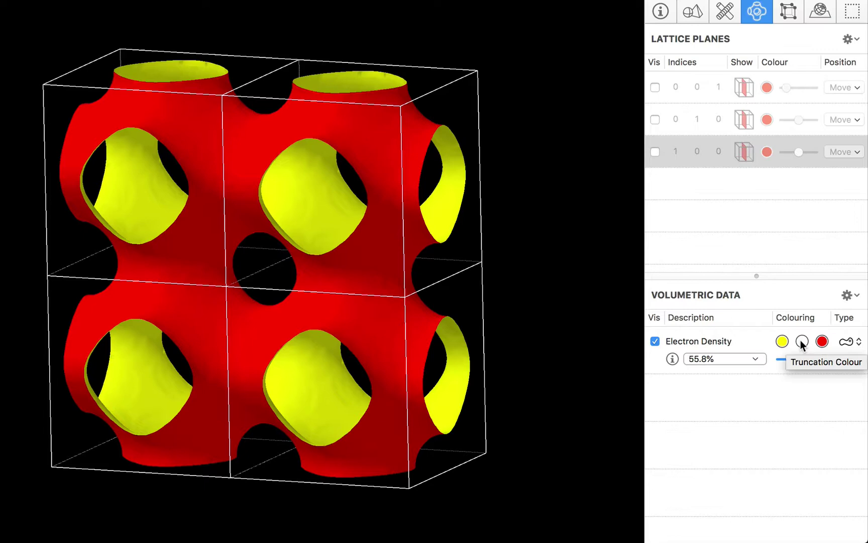
- Start the Electron Density data range from Mid 10%, then widen it to 38.89–65.31%
click(712, 359)
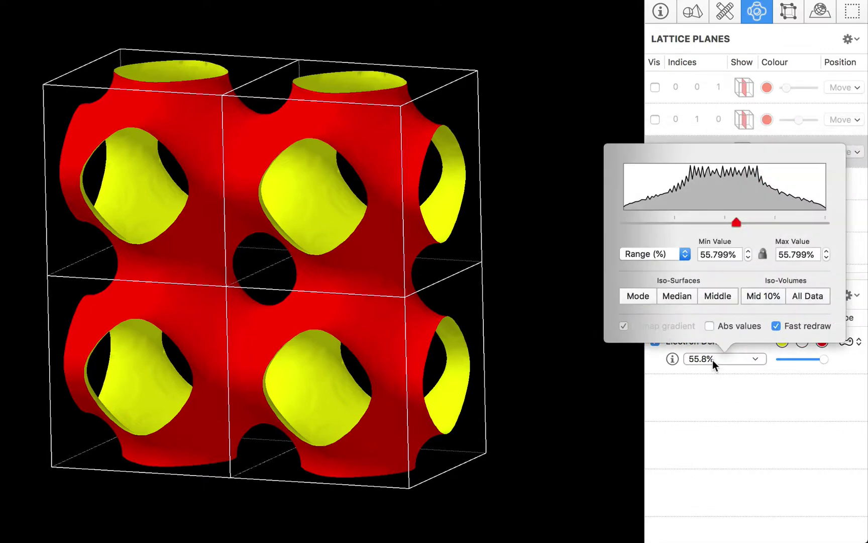
click(765, 295)
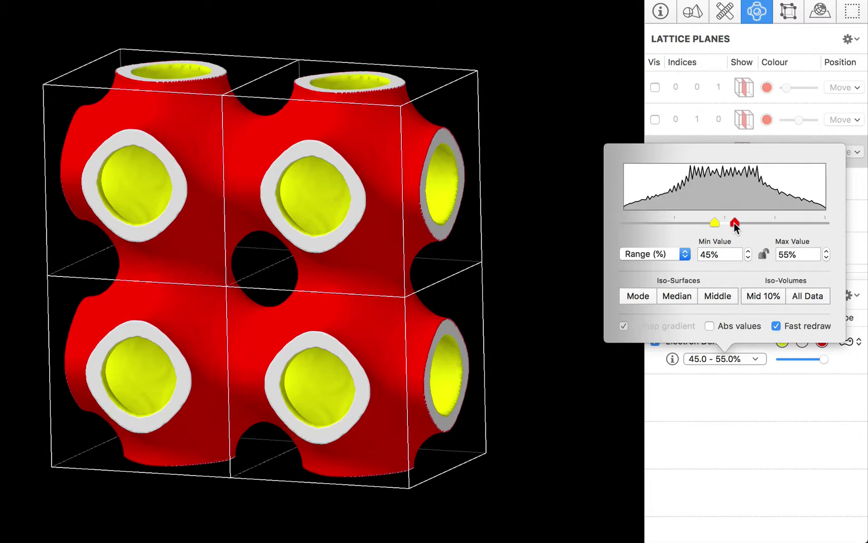
drag(737, 222, 755, 224)
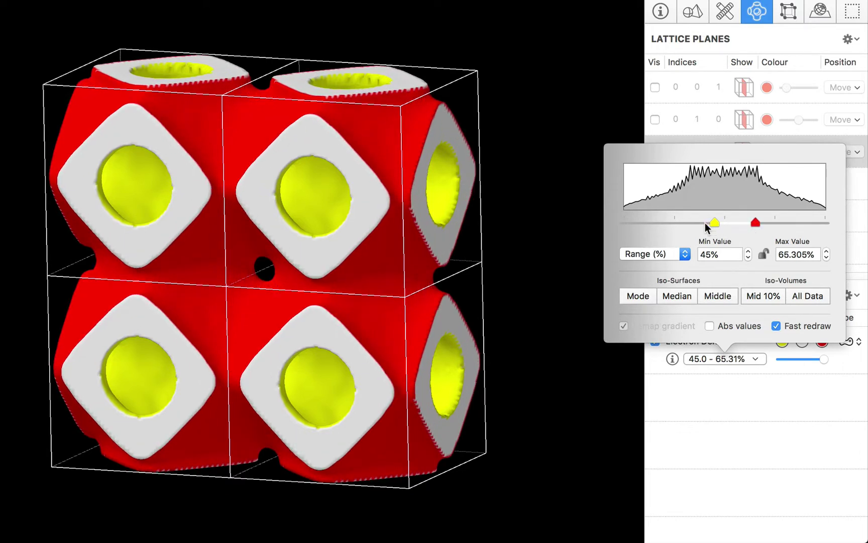
drag(702, 222, 702, 222)
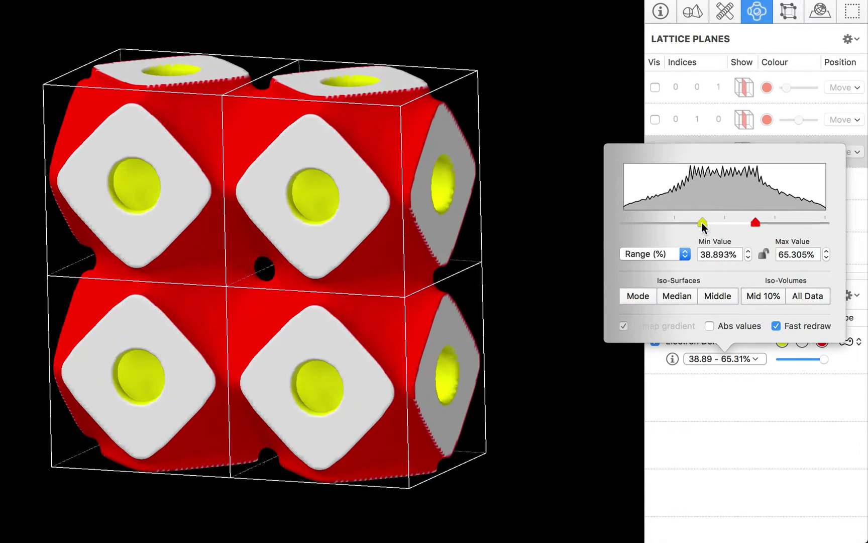
click(751, 402)
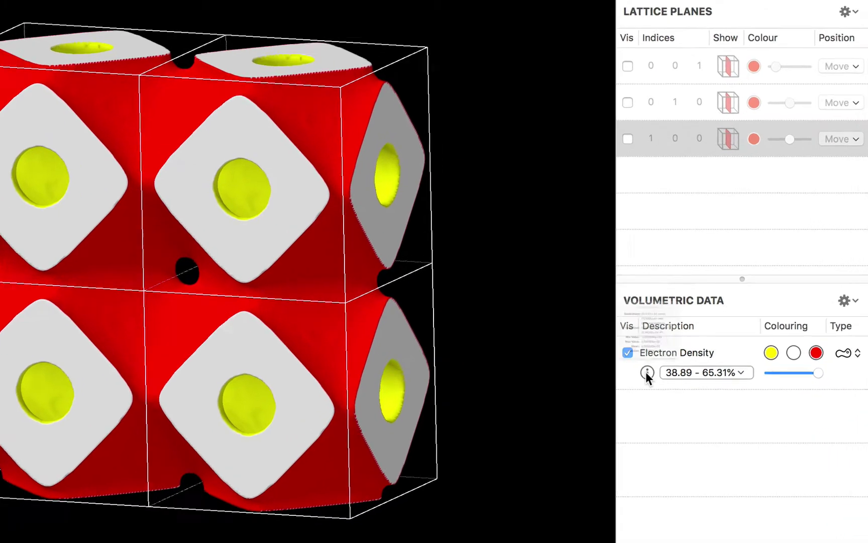
click(672, 358)
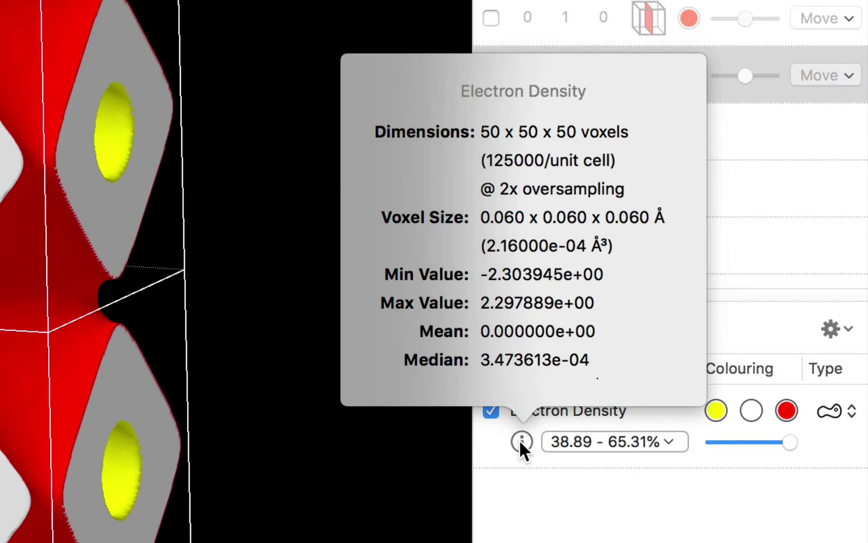
double_click(564, 191)
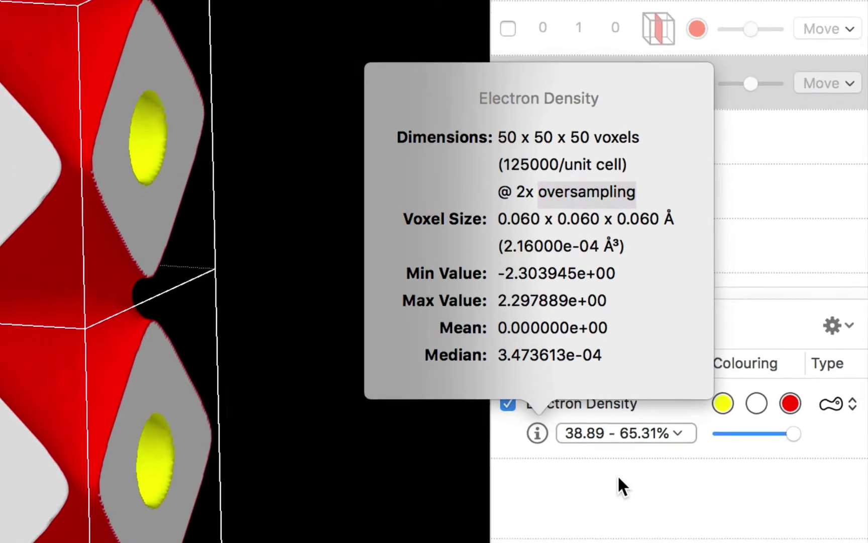
click(609, 483)
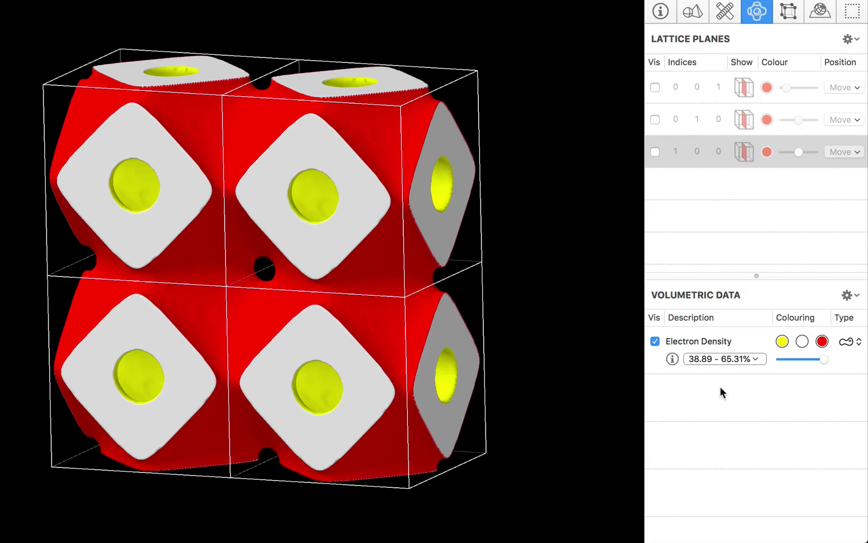
- Show the Volumetric Data action menu offering add, import, export and combine dataset options
right_click(719, 385)
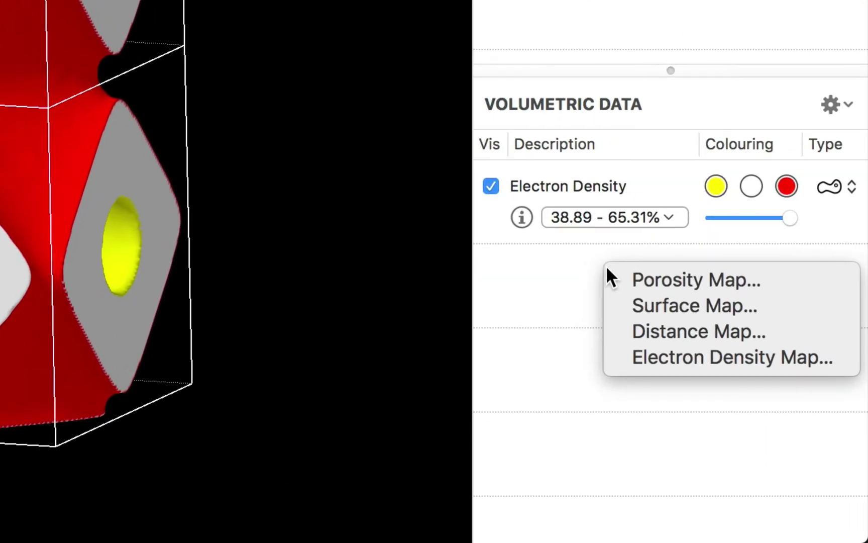
click(576, 278)
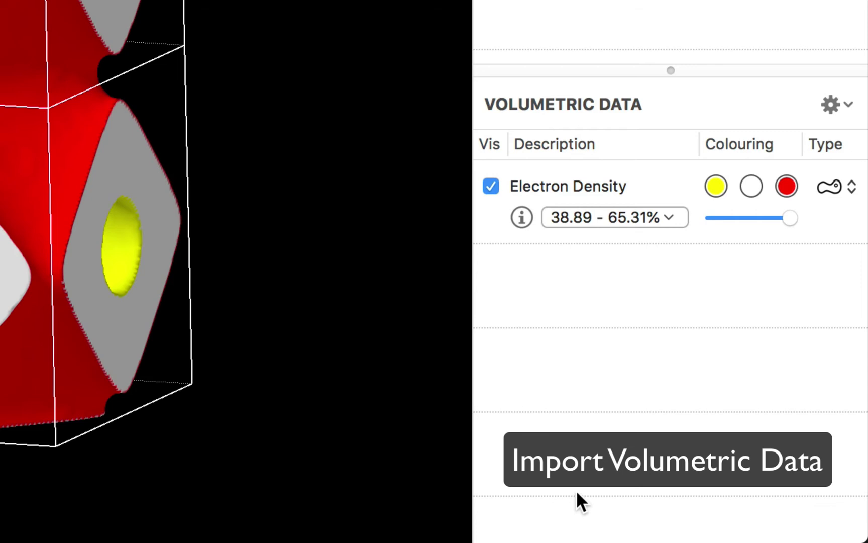
click(829, 104)
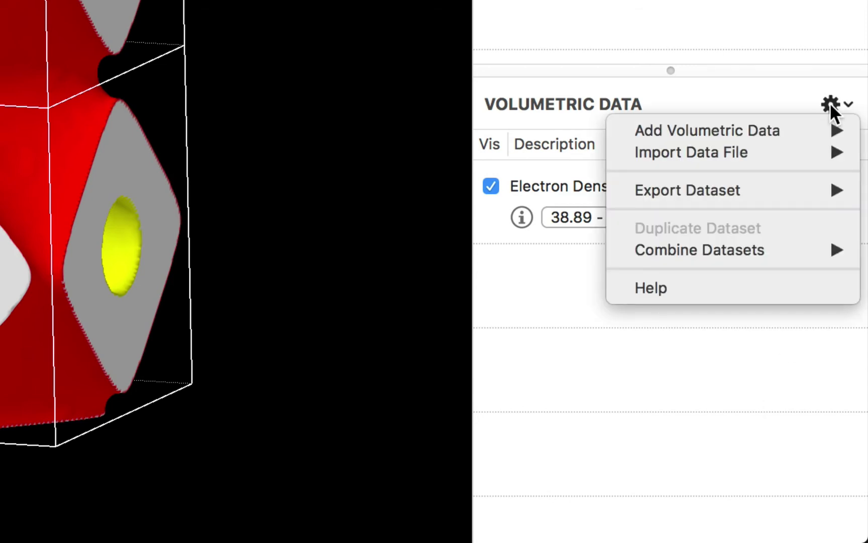
mouse_move(814, 147)
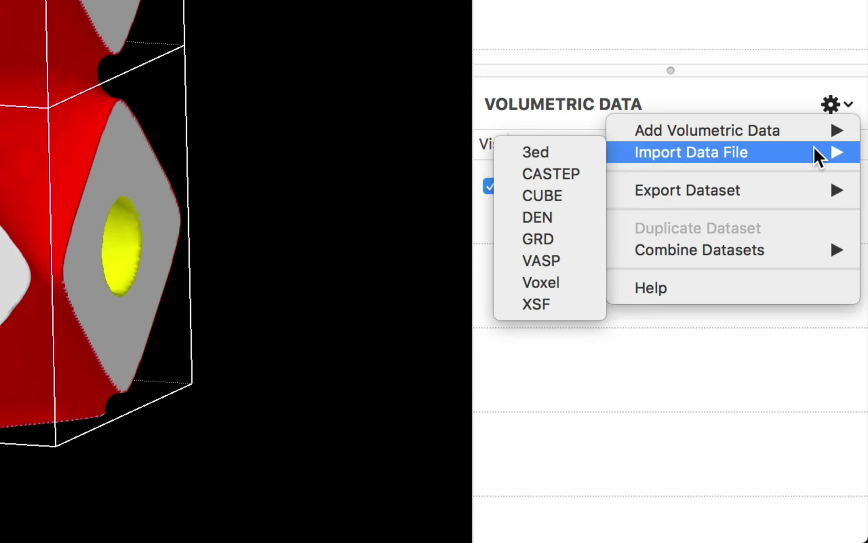
mouse_move(808, 190)
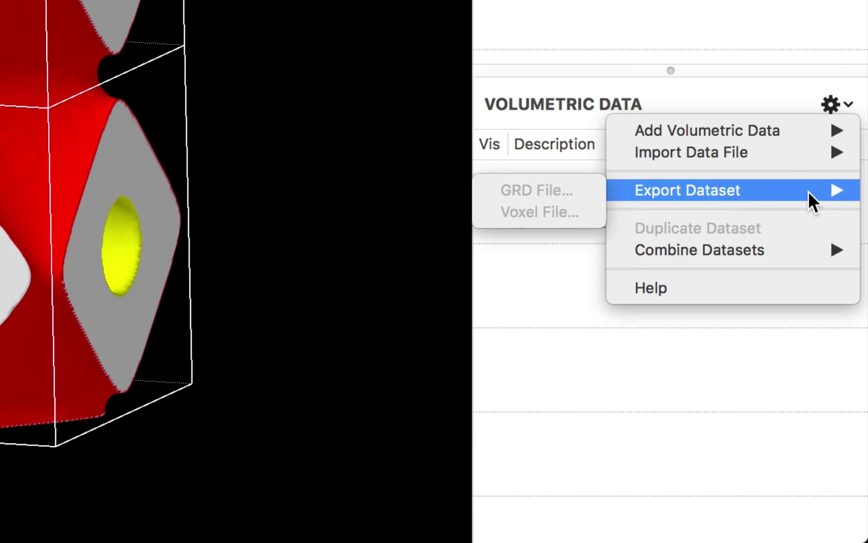
mouse_move(799, 256)
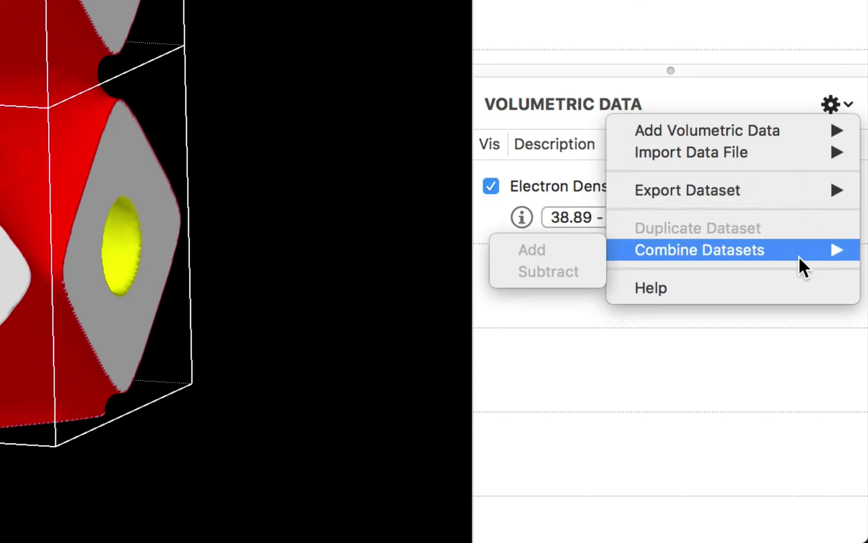